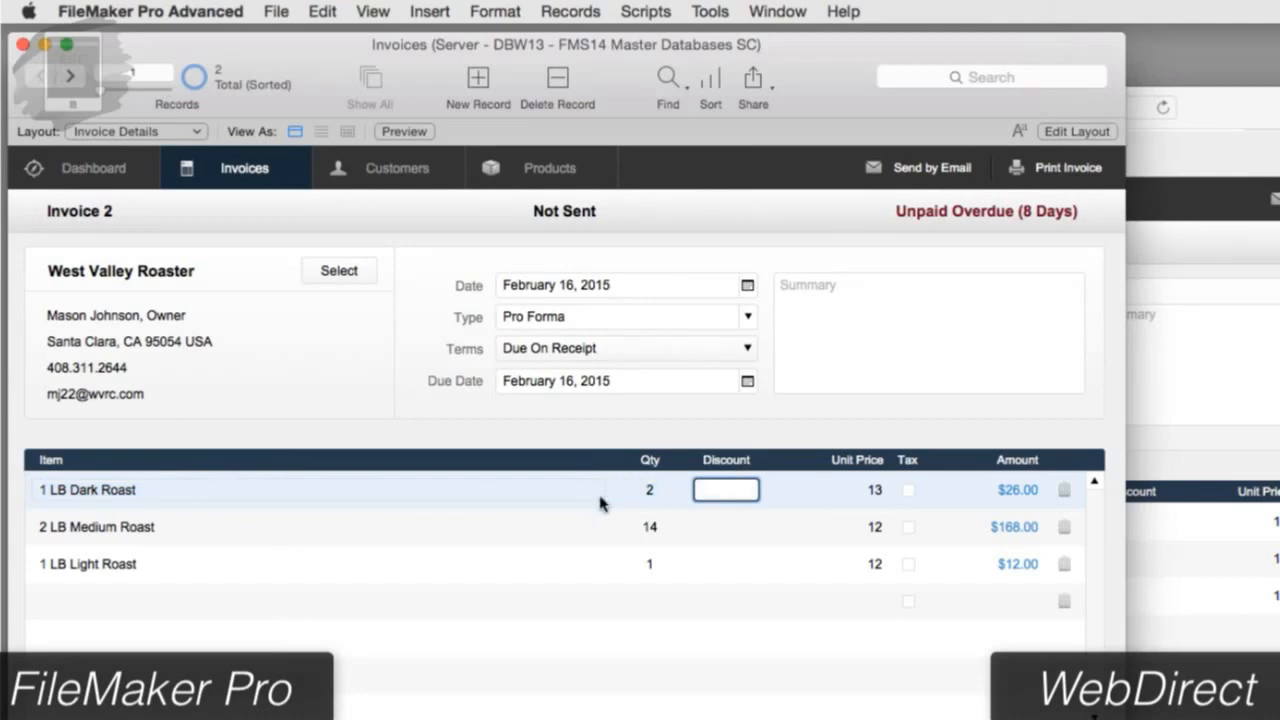
Step: Change the 1 LB Dark Roast quantity to 3 in FileMaker Pro
click(650, 490)
text(3)
click(697, 423)
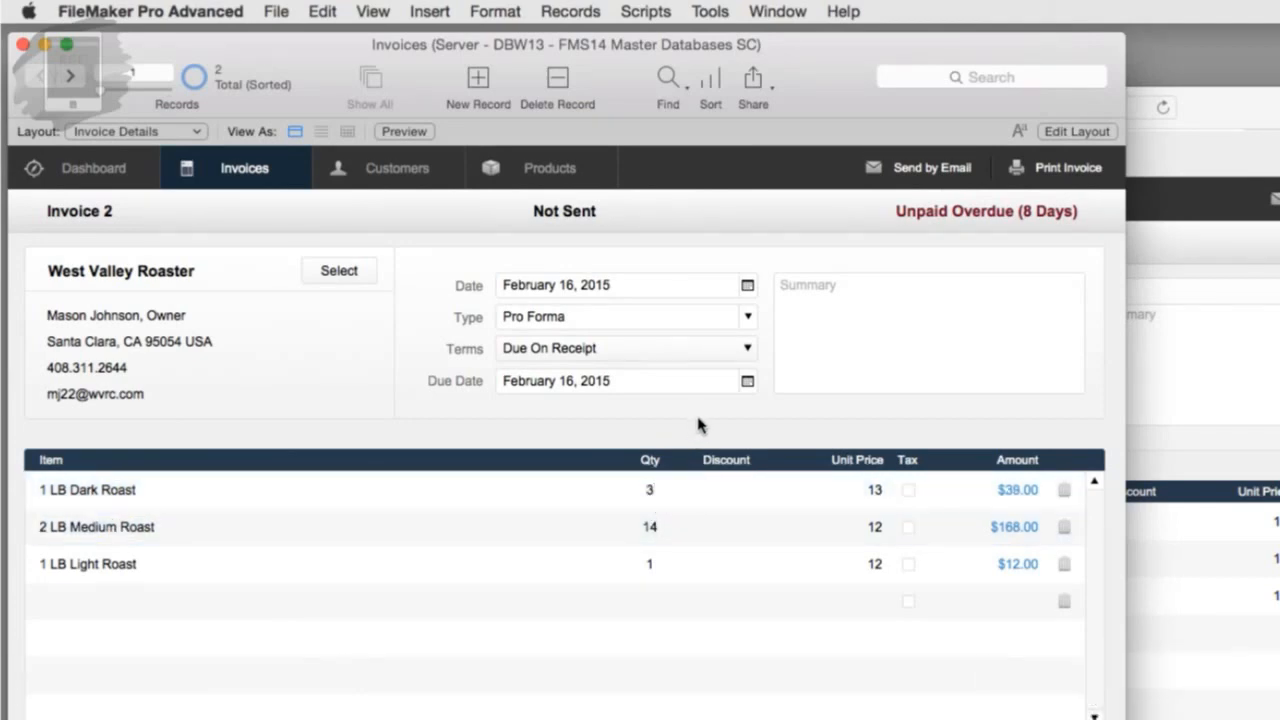
Step: In WebDirect, tab through the line item's quantity and unit price fields, then move the browser aside
click(1218, 462)
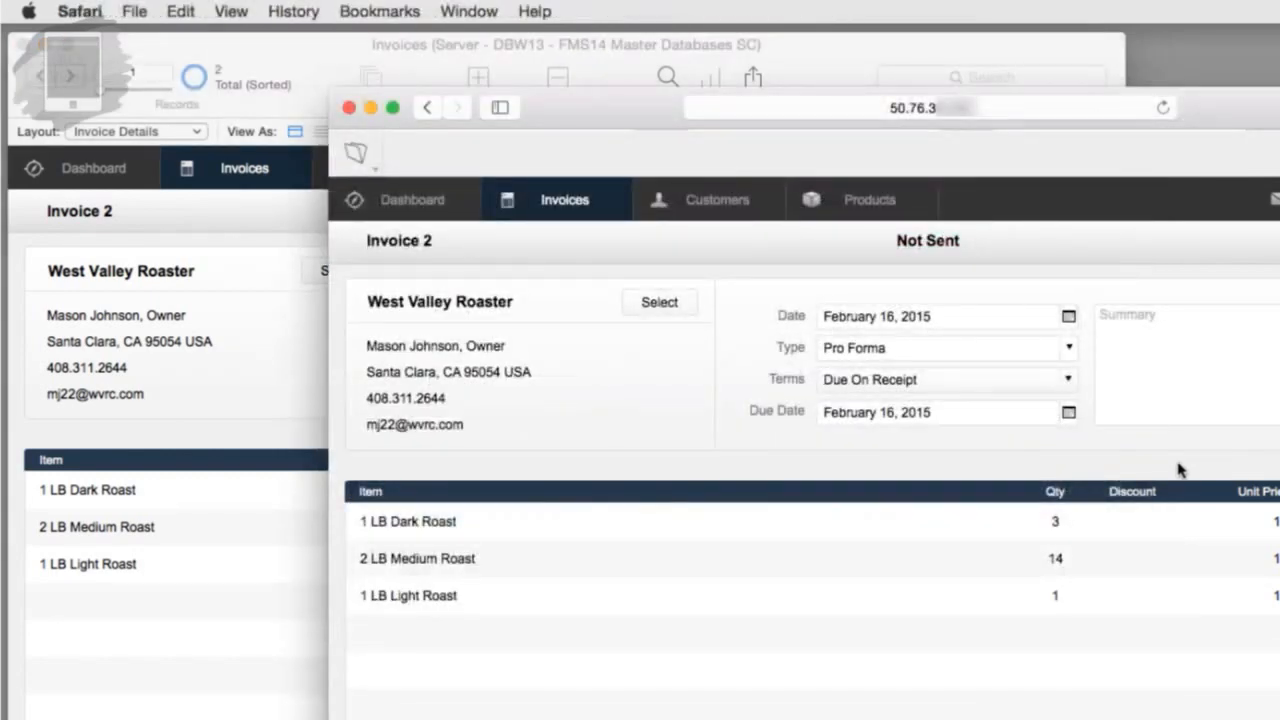
click(740, 521)
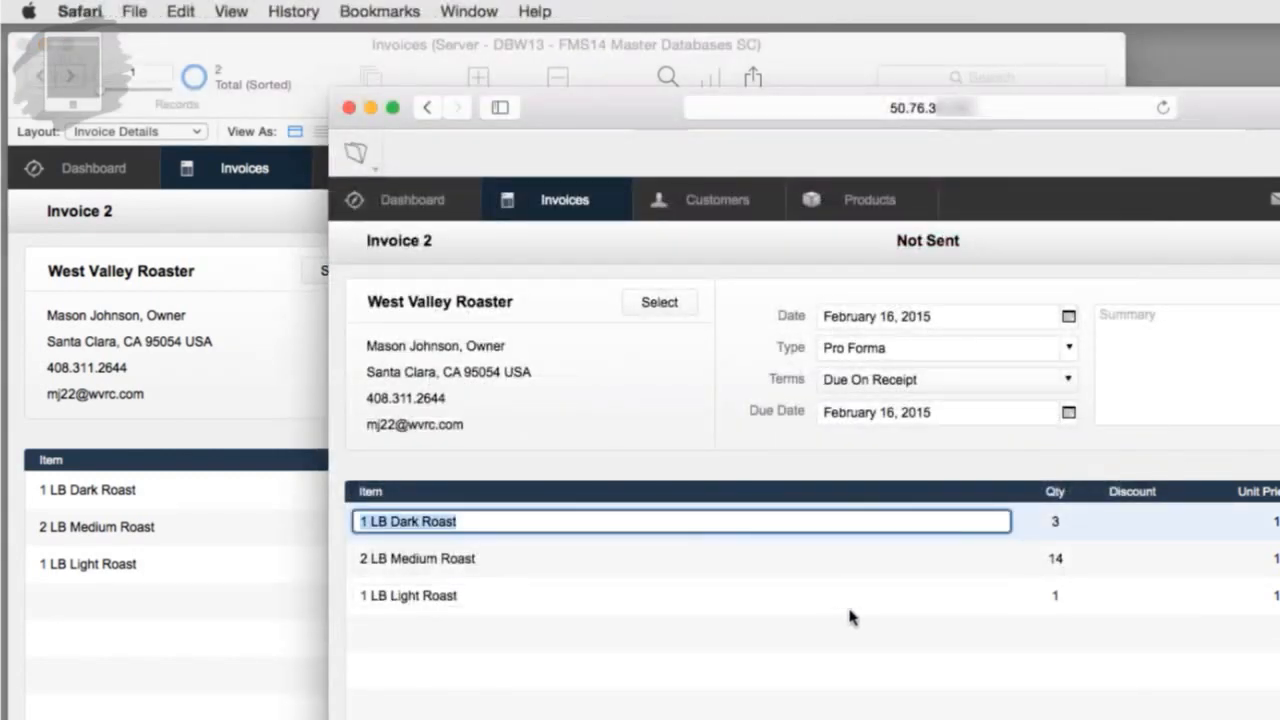
key(Tab)
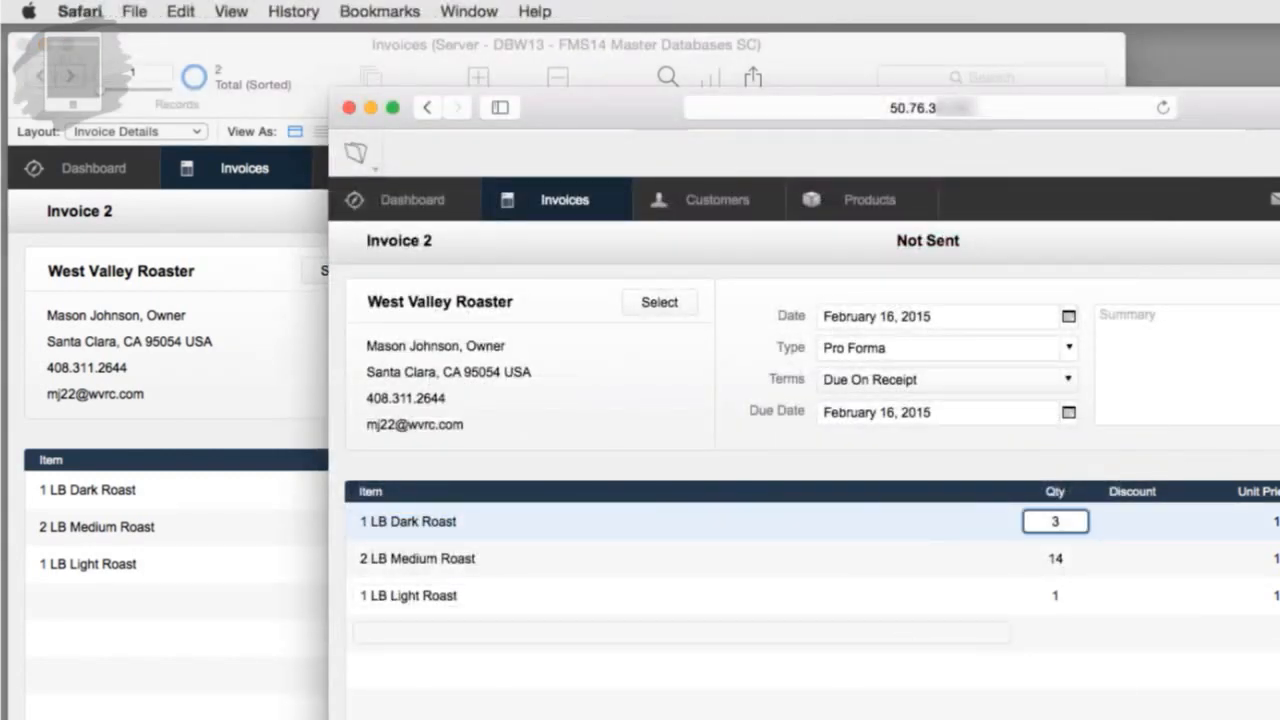
key(Tab)
key(Tab)
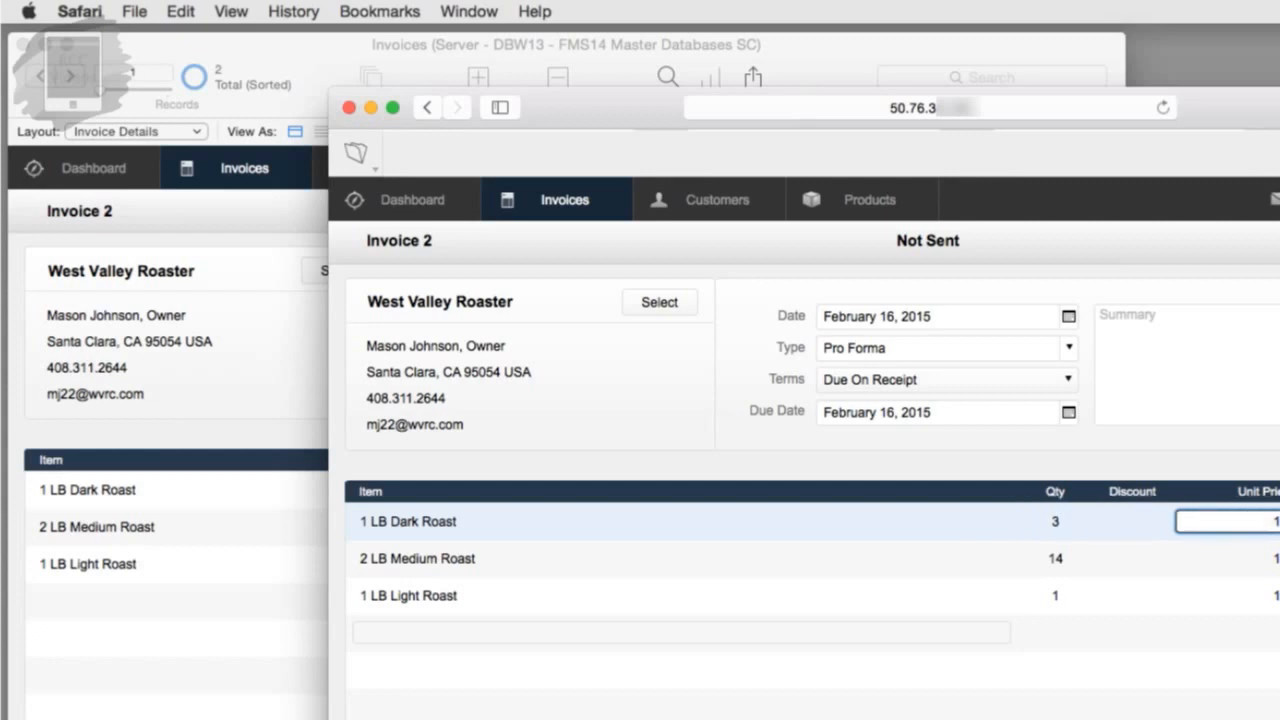
key(Tab)
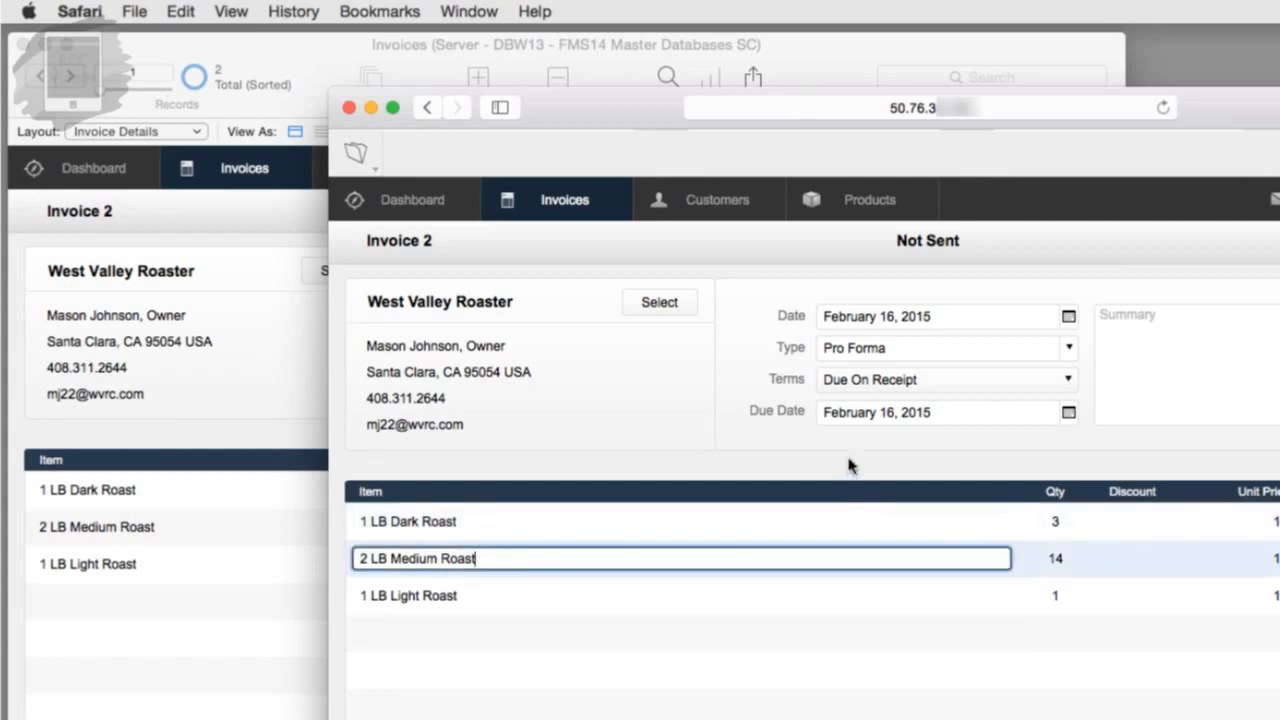
click(848, 465)
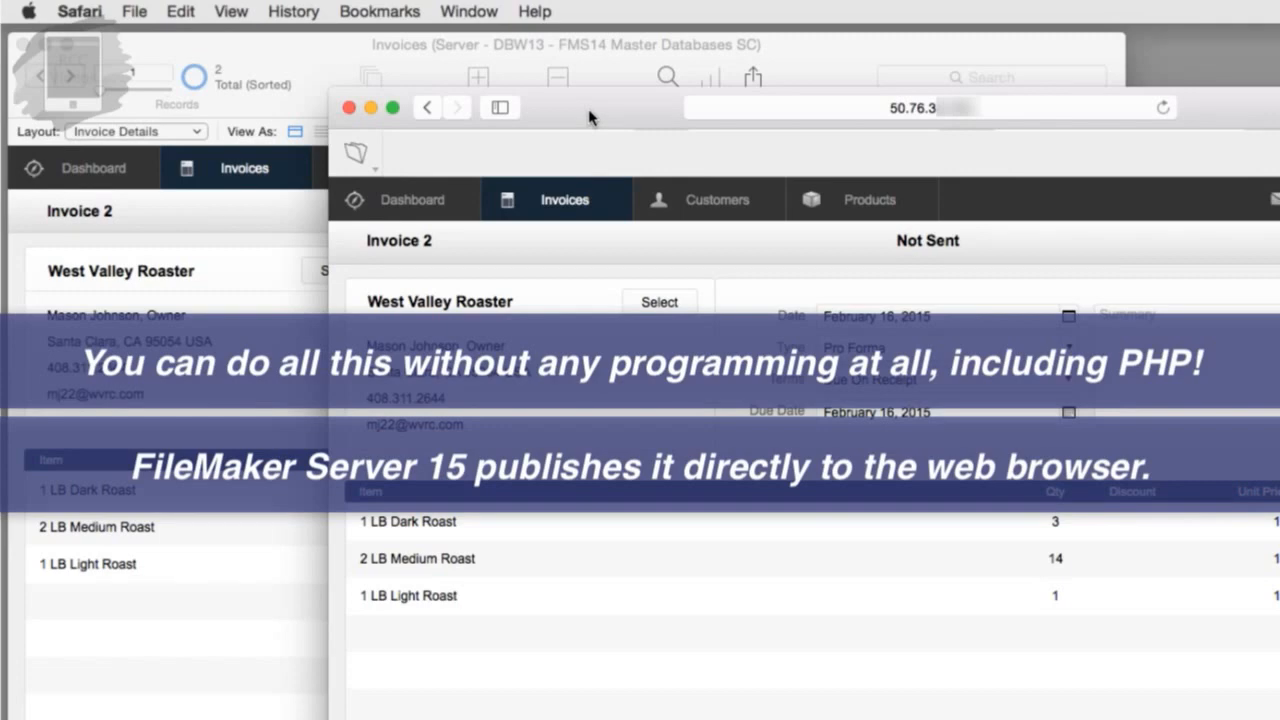
drag(590, 117, 1040, 68)
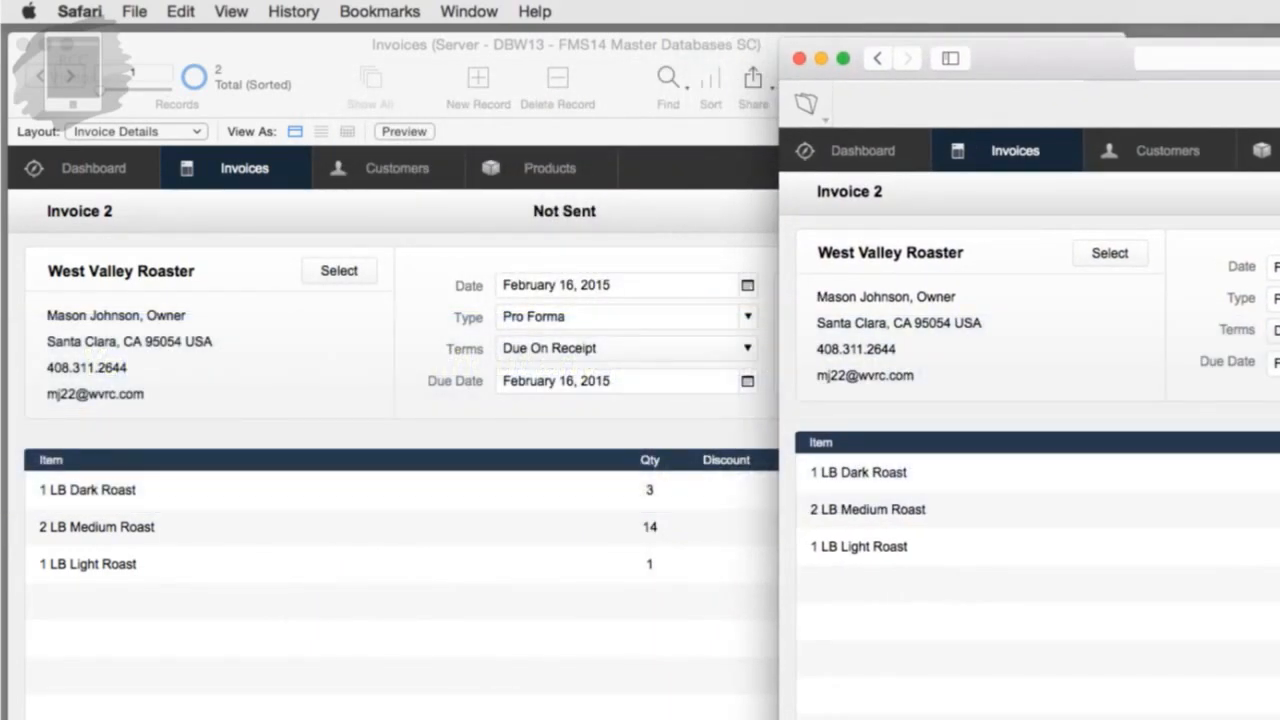
Step: Narrow the FileMaker Pro window beside WebDirect and put Invoice Details into Layout mode
key(super+Tab)
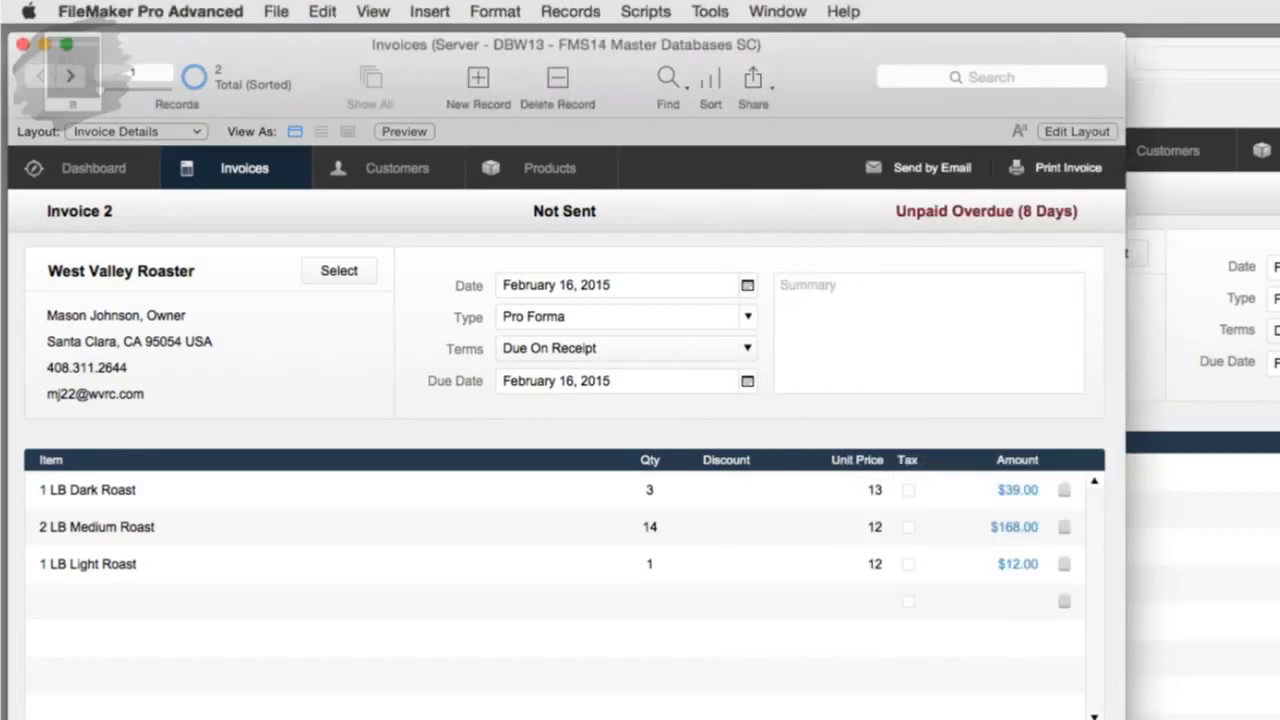
drag(1125, 719, 730, 719)
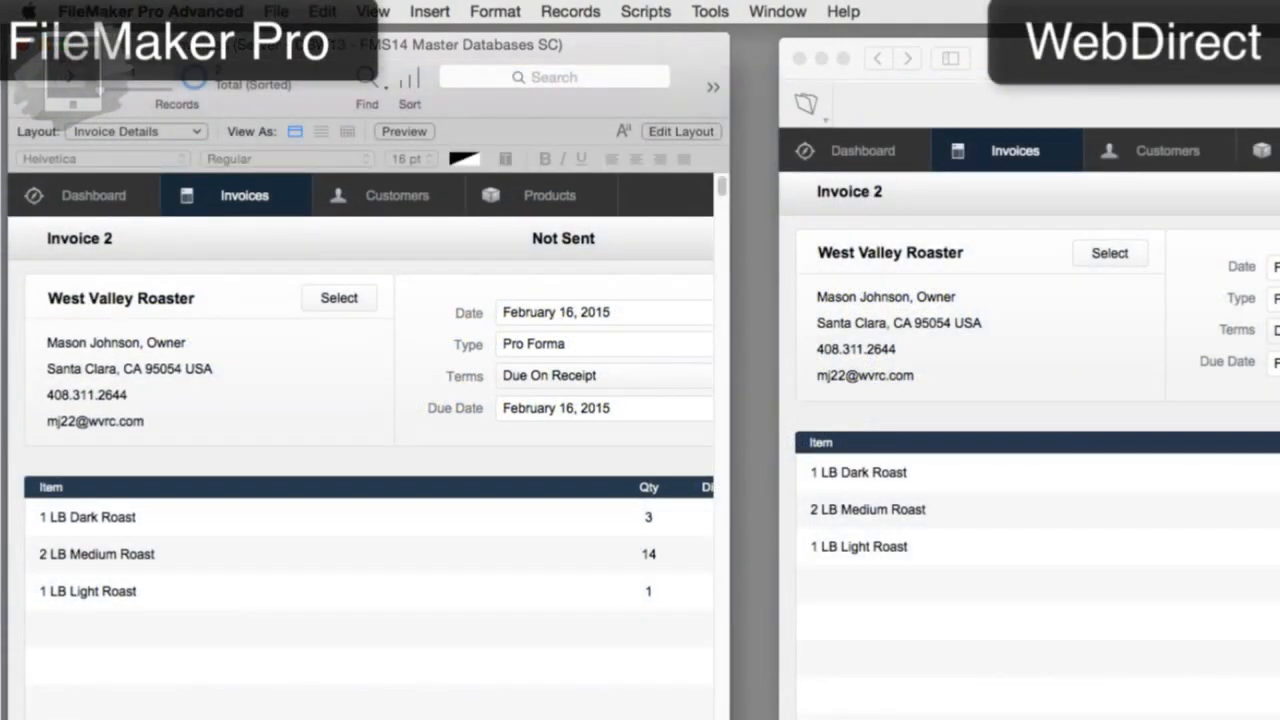
key(super+l)
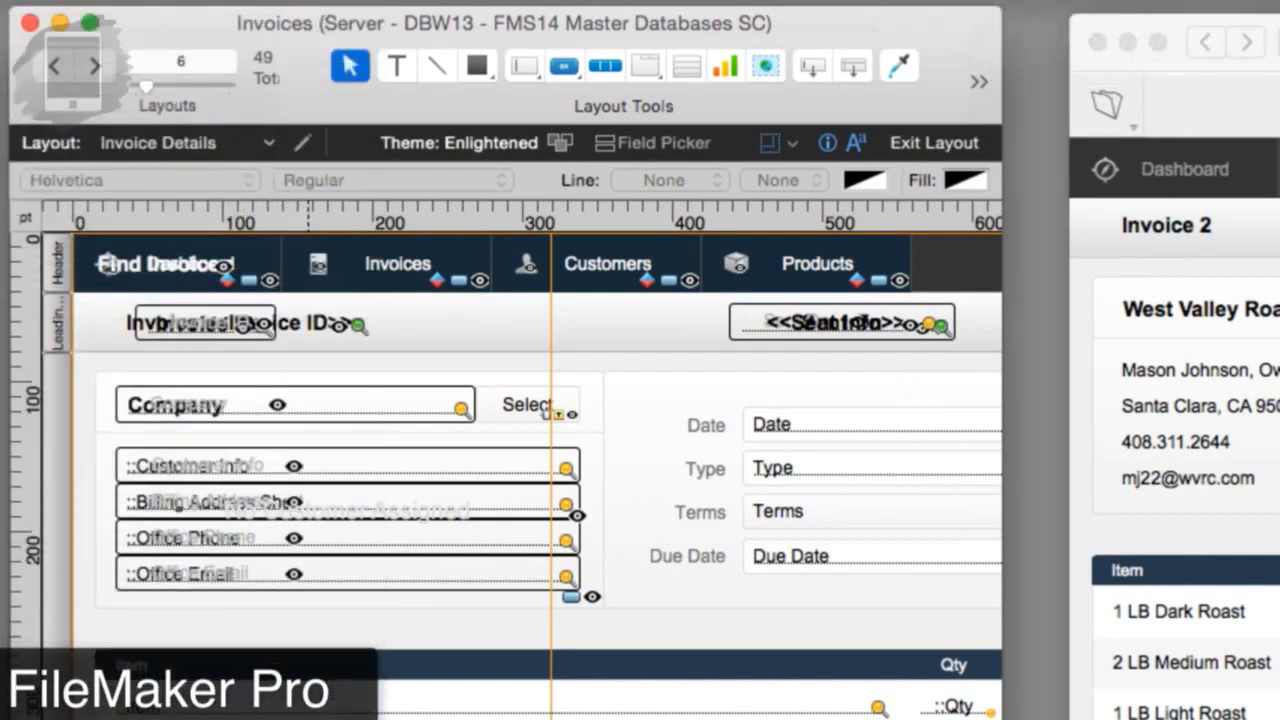
Step: Scroll the layout to the Invoice Data portal area and choose the Button tool
drag(308, 718, 479, 718)
click(431, 718)
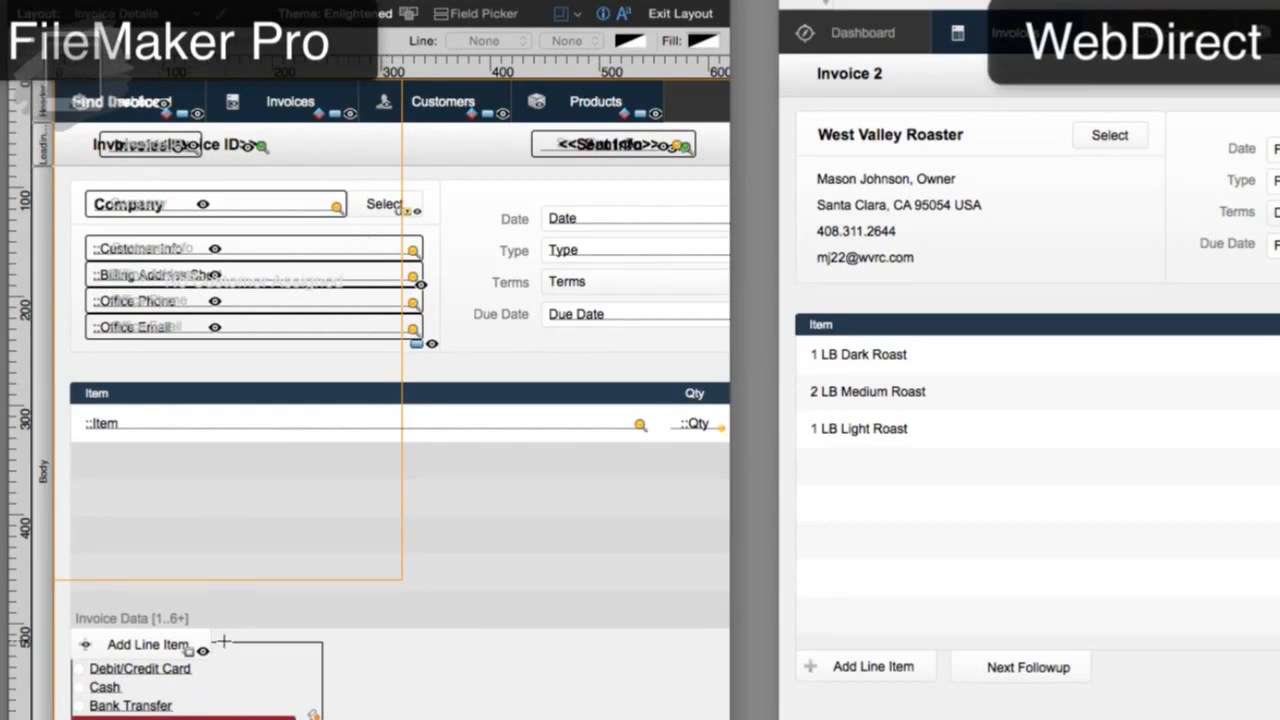
Step: Draw an 'Amazing Things' button with a 24 pt download icon and label, then make it taller
drag(225, 632, 347, 676)
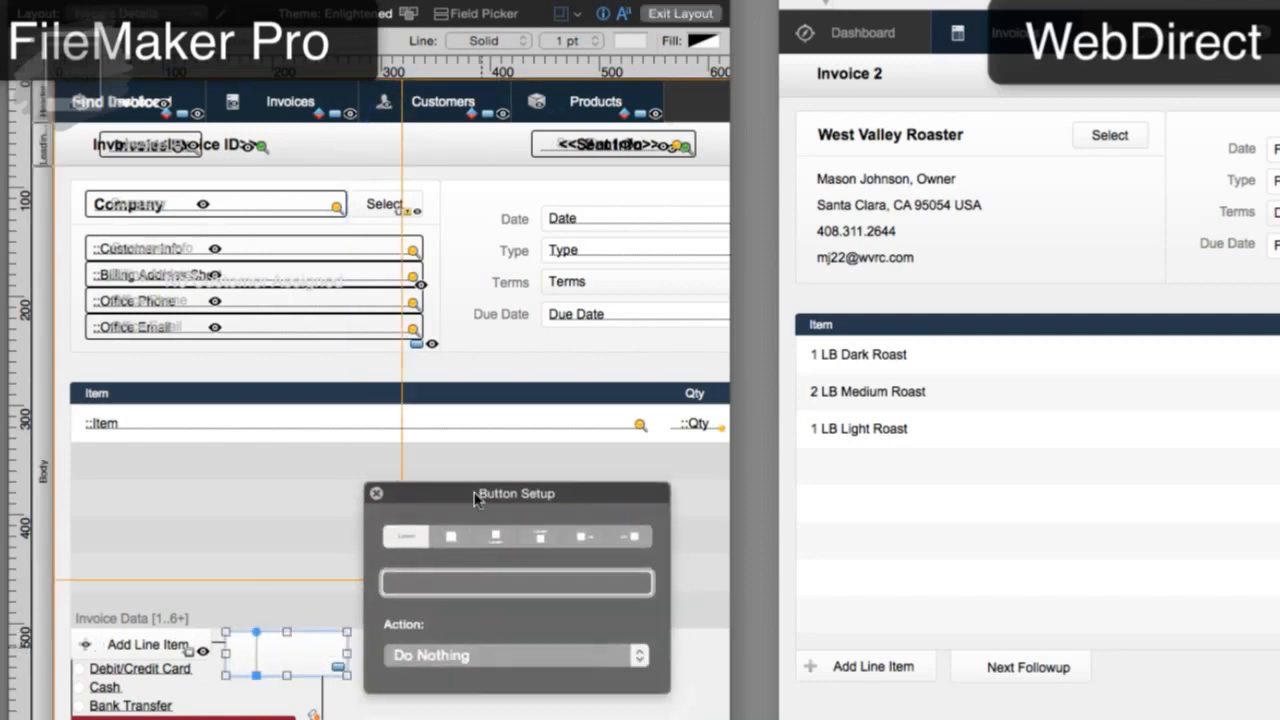
text(Amazing Things)
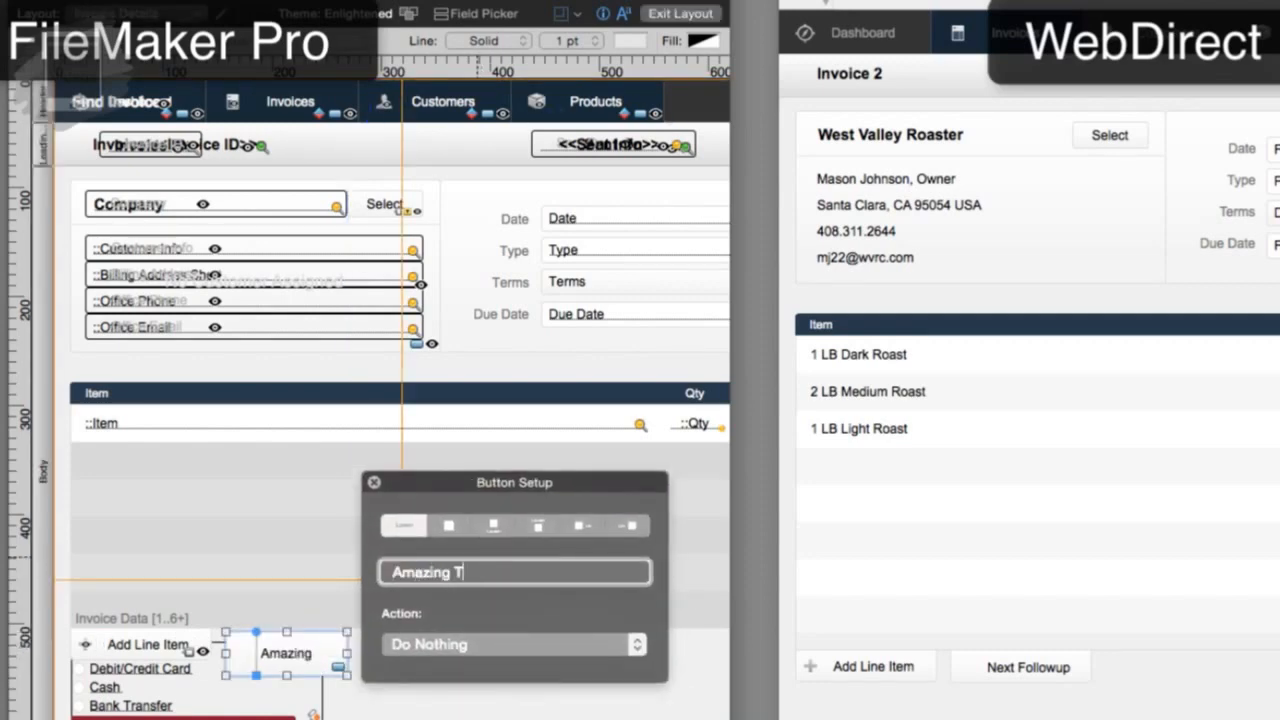
click(537, 527)
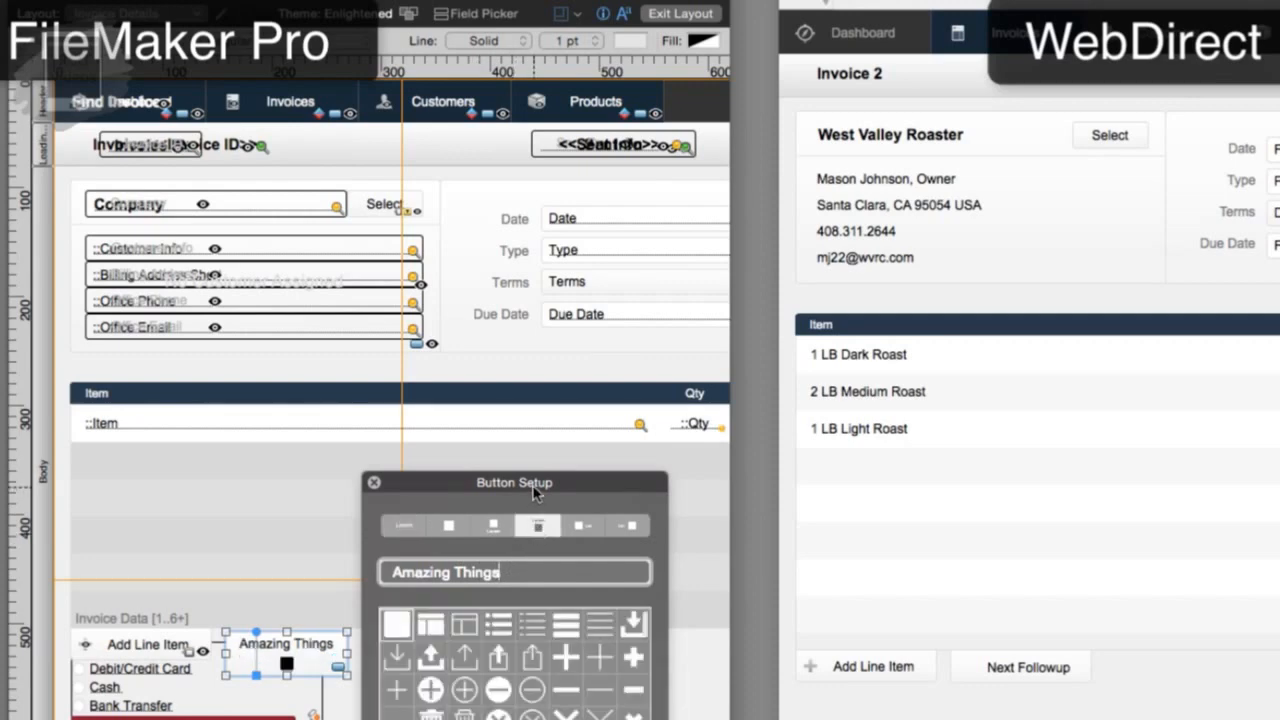
drag(531, 490, 541, 373)
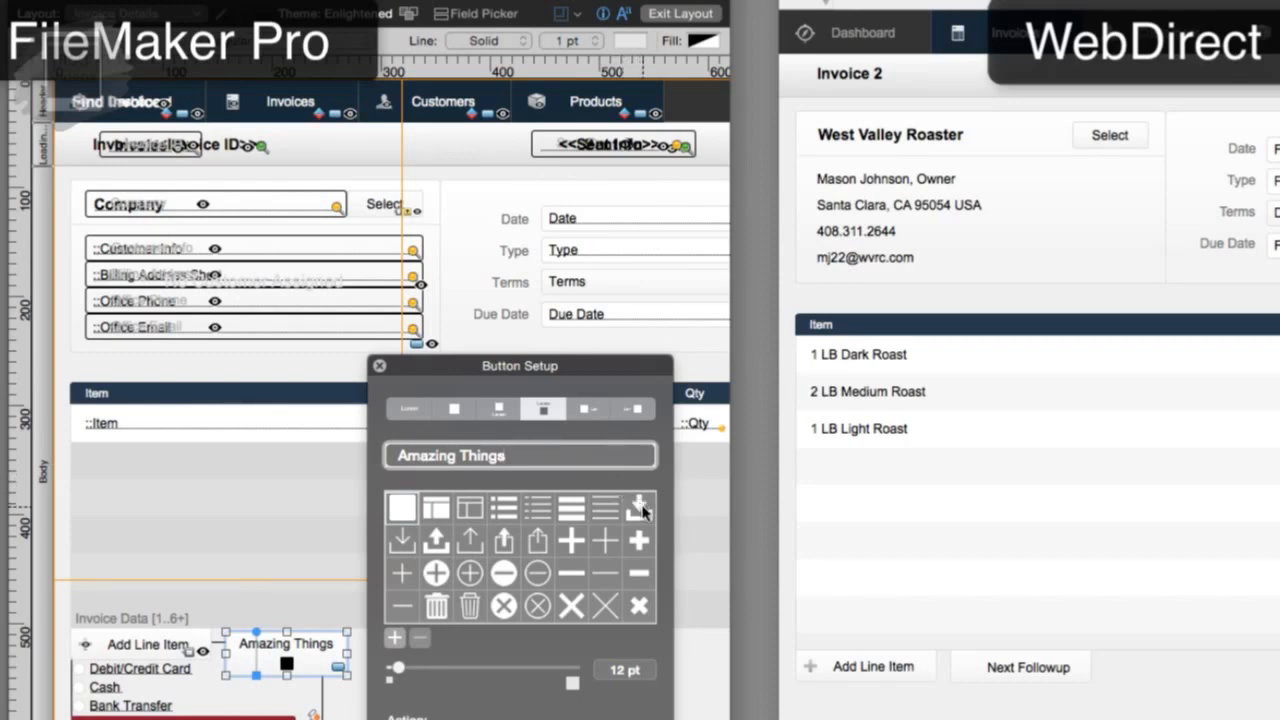
click(640, 509)
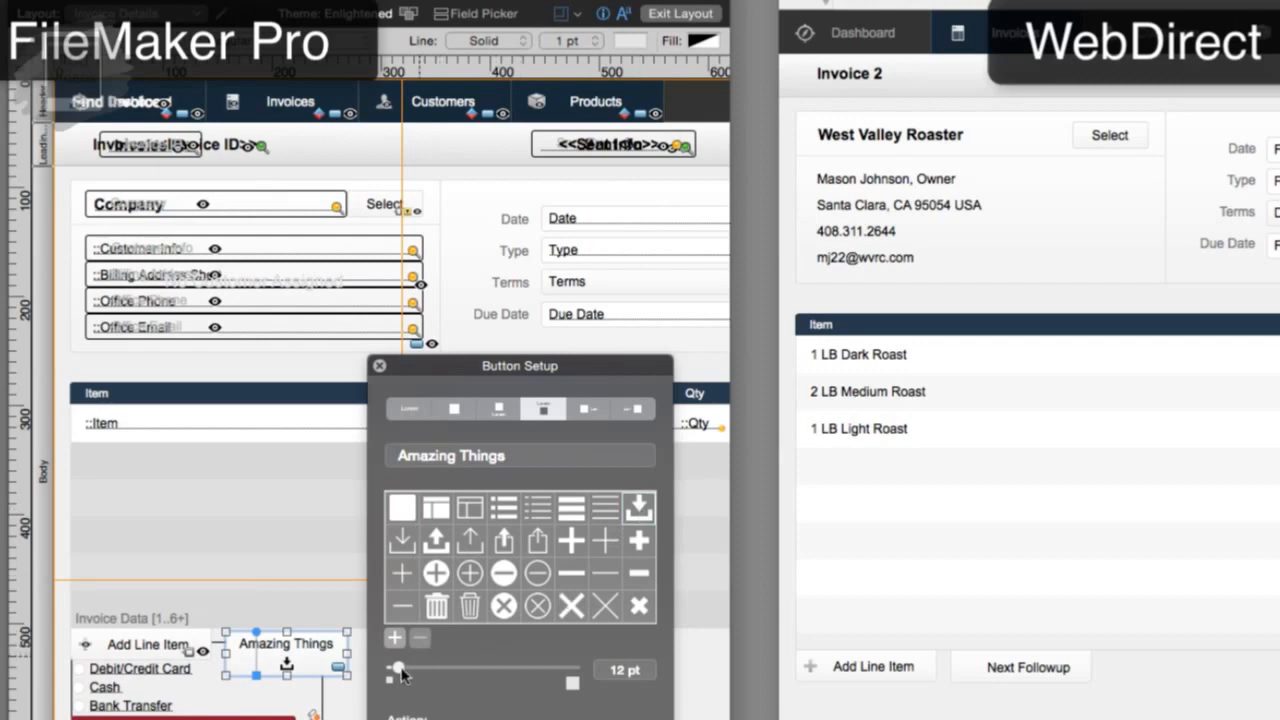
drag(400, 674, 423, 675)
click(379, 366)
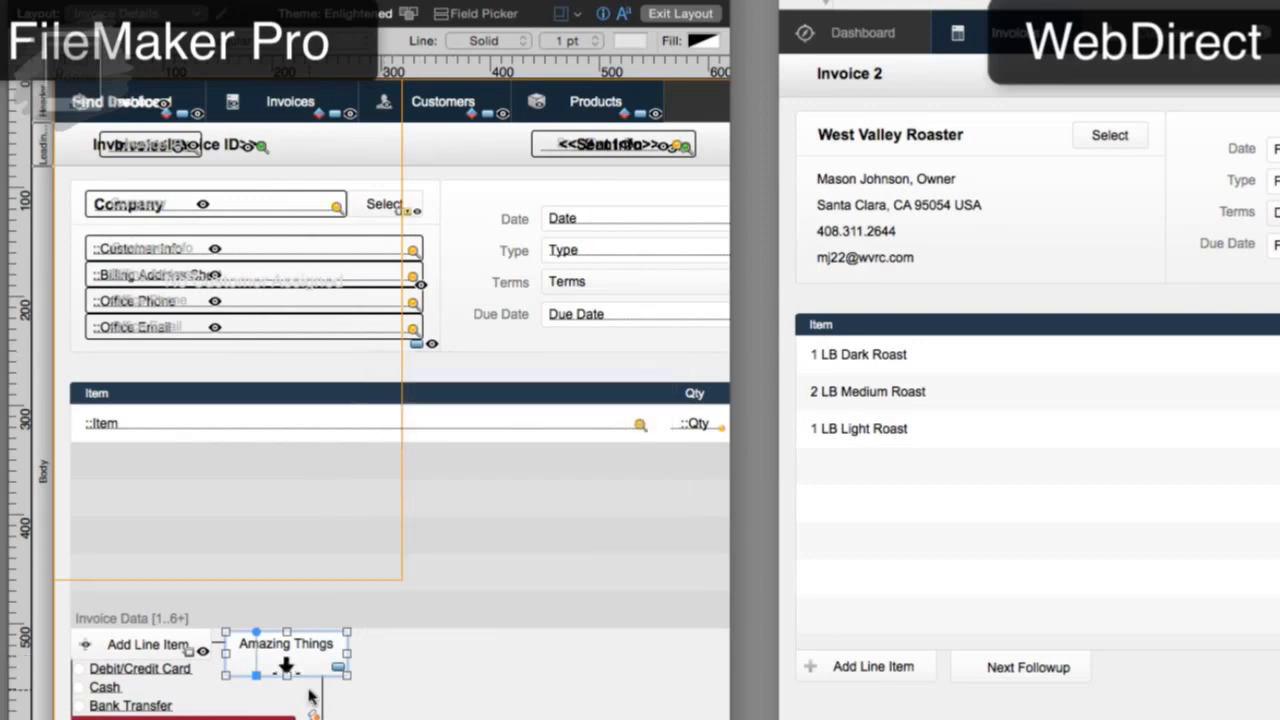
drag(287, 675, 287, 714)
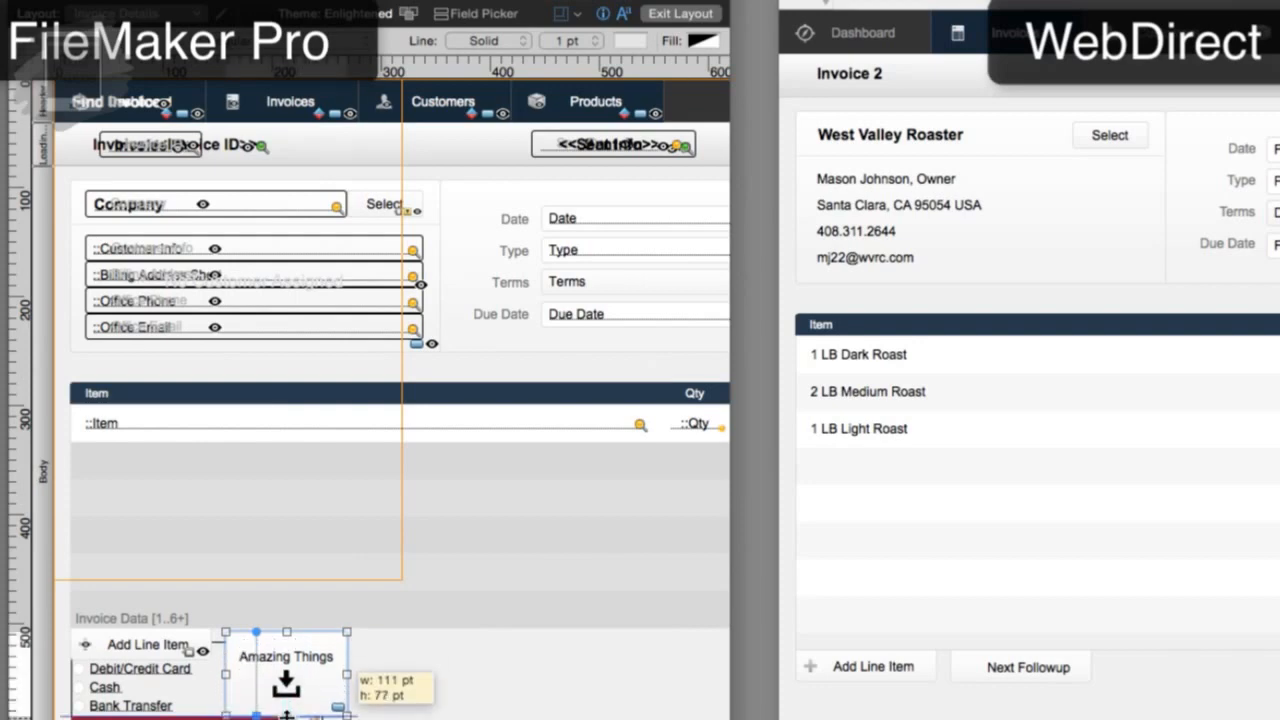
click(295, 688)
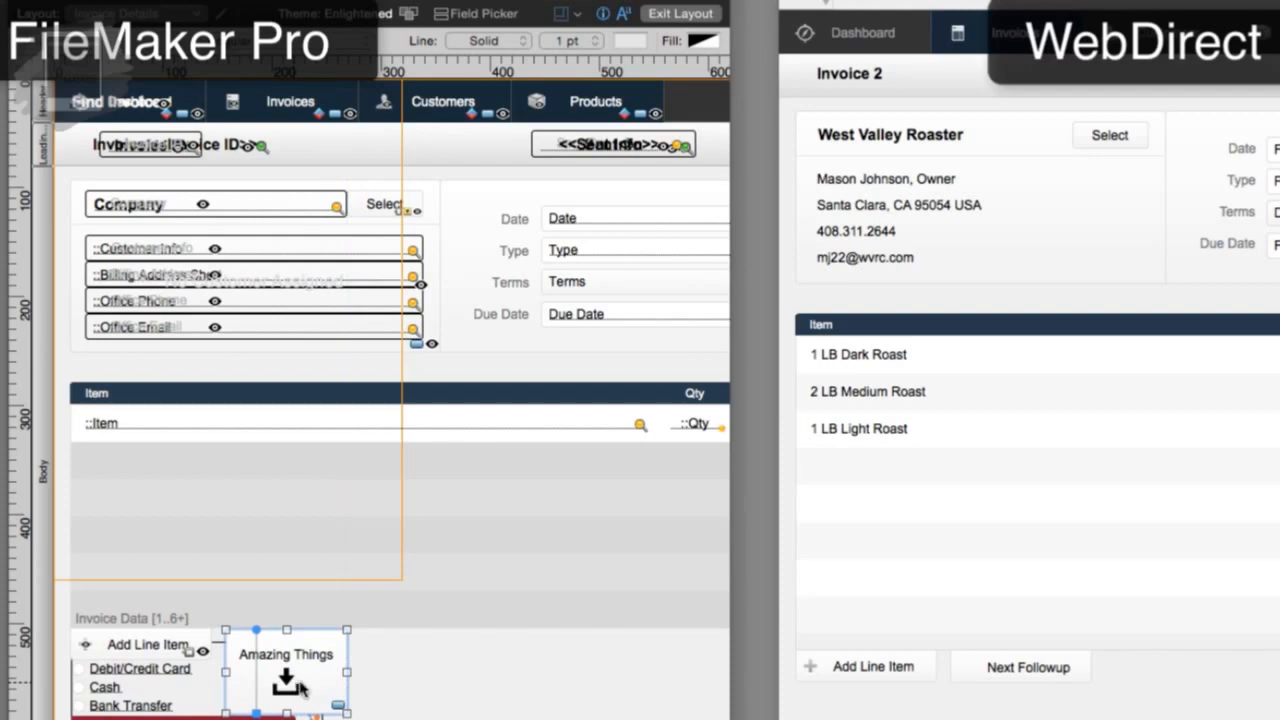
Step: Exit Layout mode with Cmd+B to return to Browse mode
scroll(350, 686, down, 2)
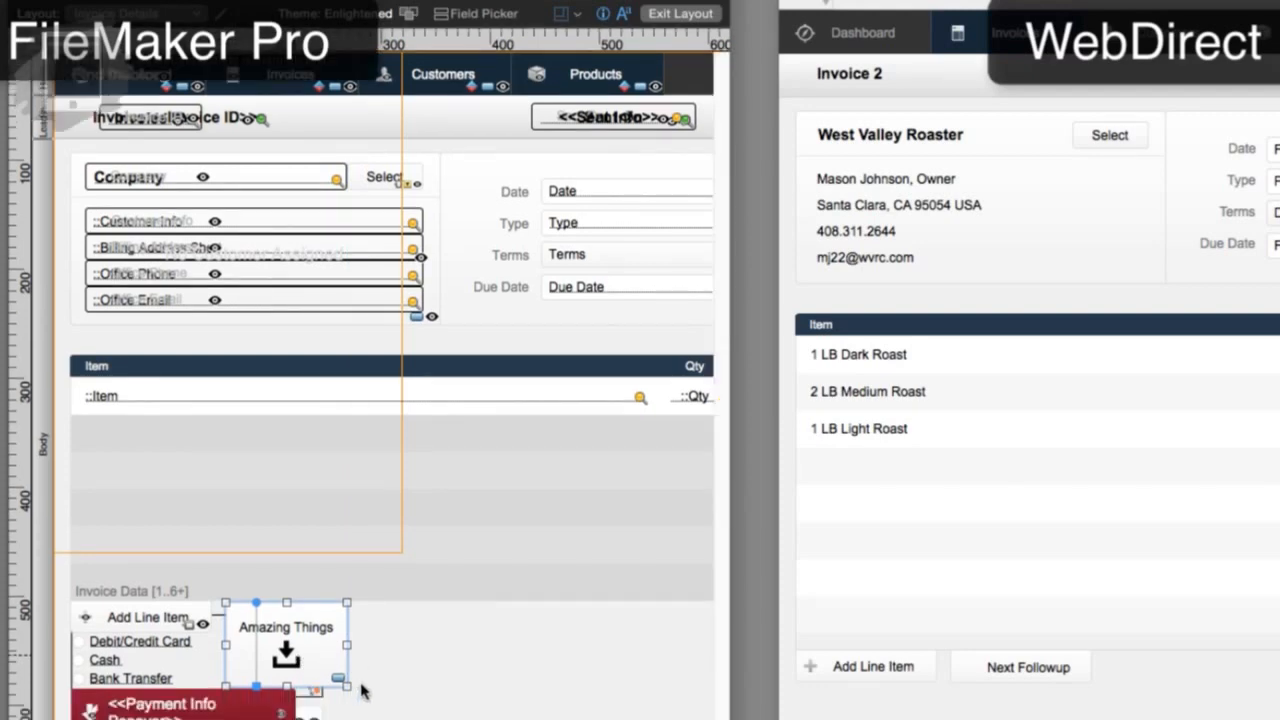
key(super+b)
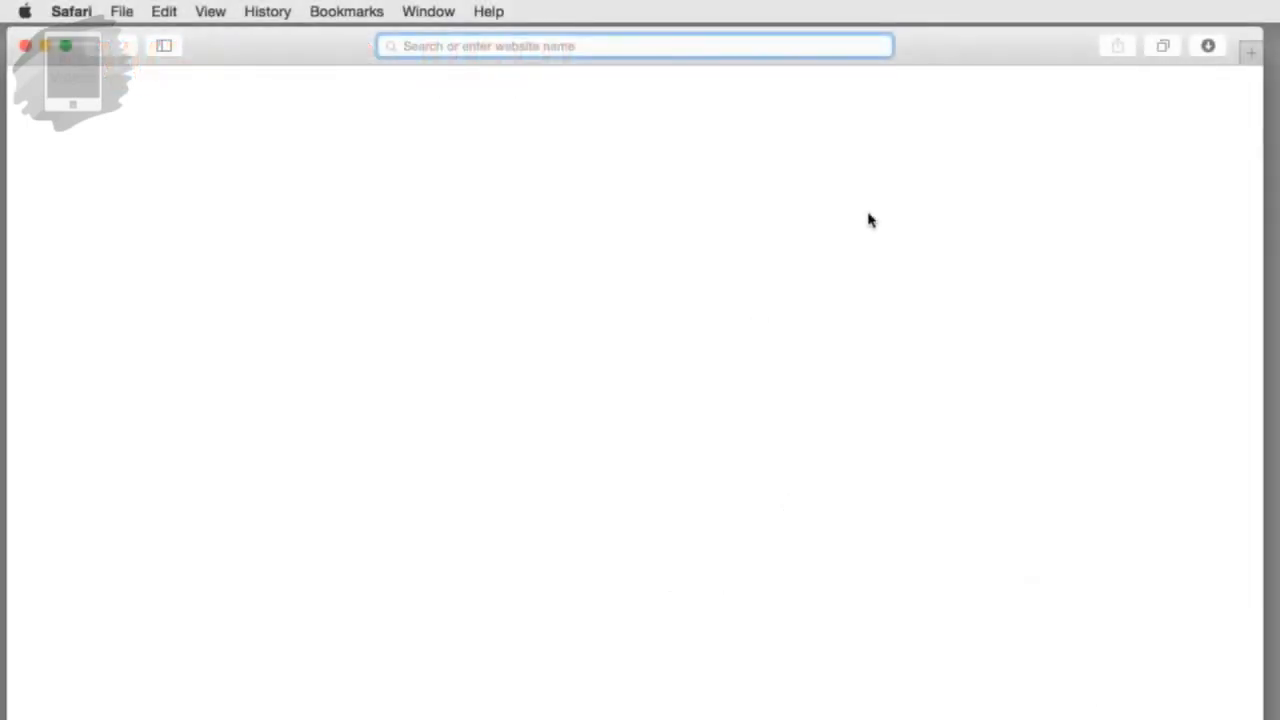
Step: Load the FMSP_4_English server address in Safari and open the FMSP_4_English database
text(50)
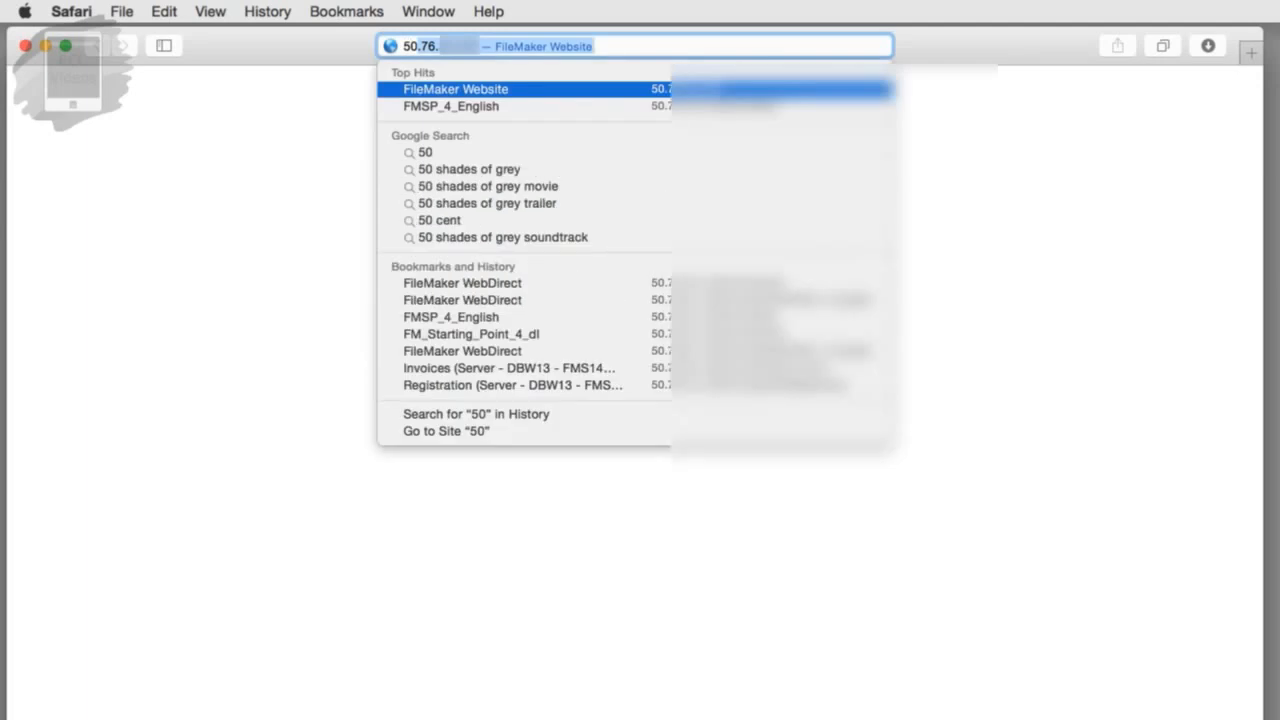
key(Down)
key(Return)
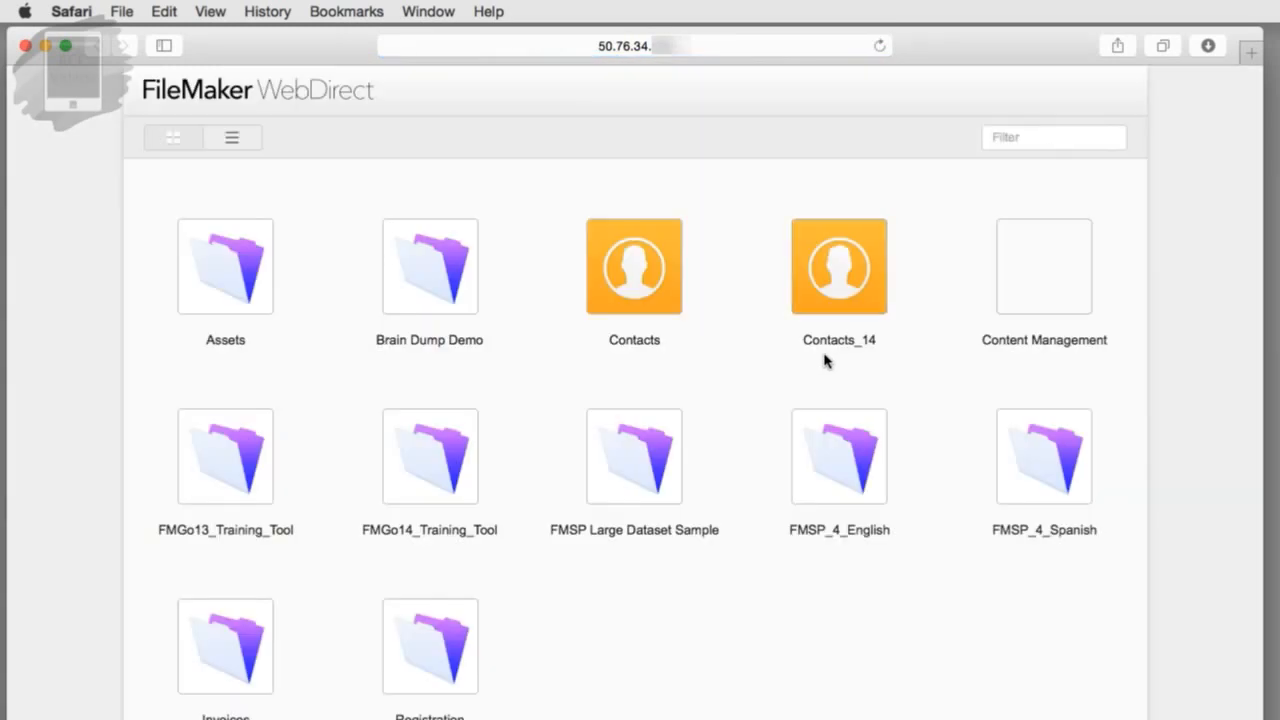
click(229, 139)
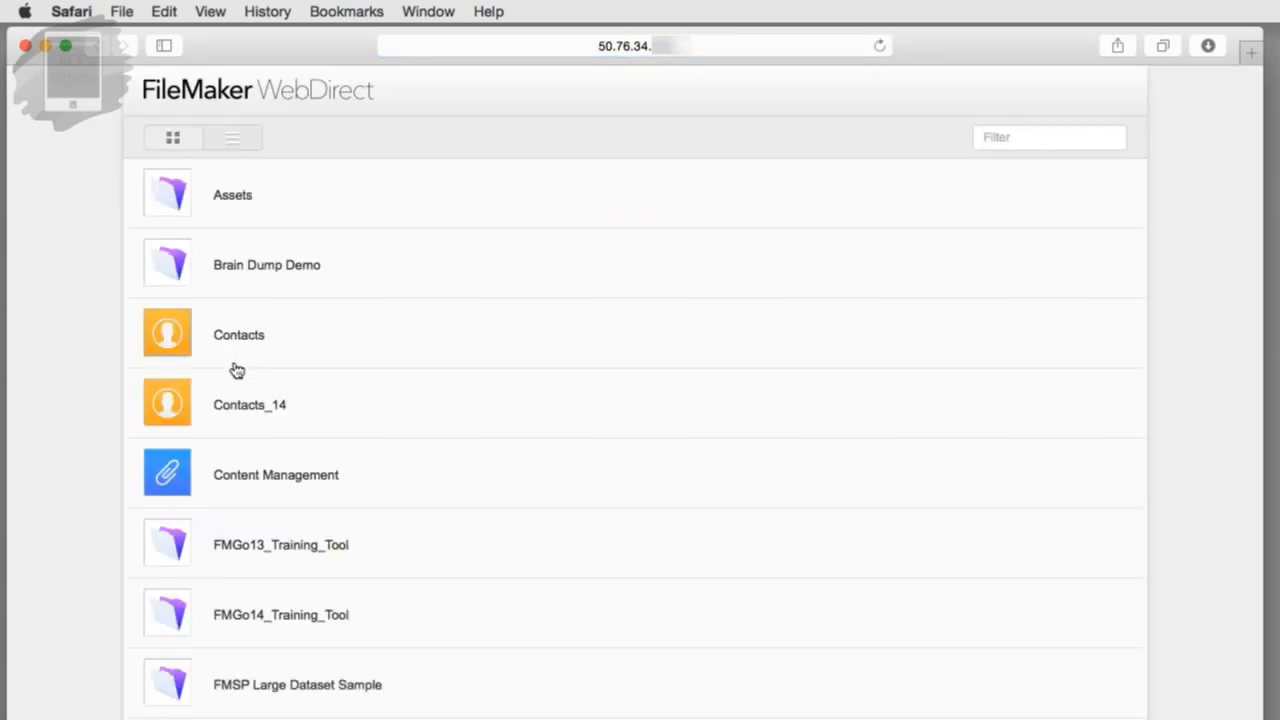
click(172, 136)
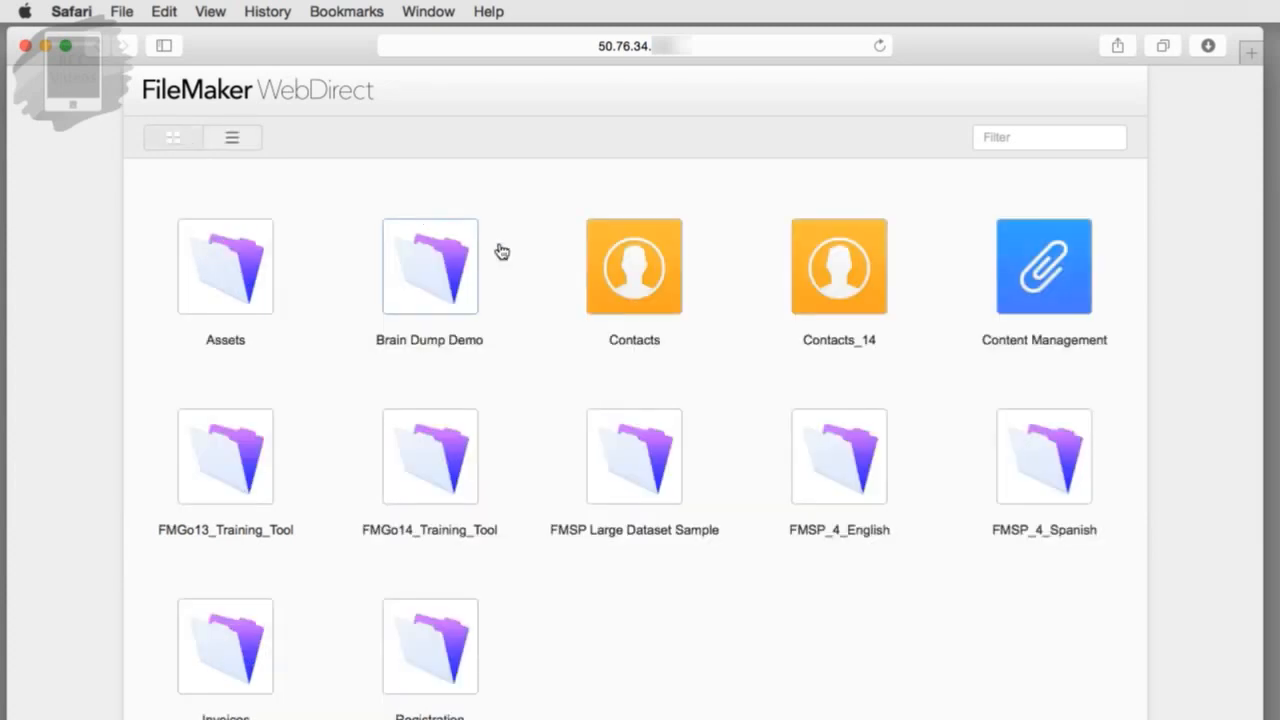
click(860, 481)
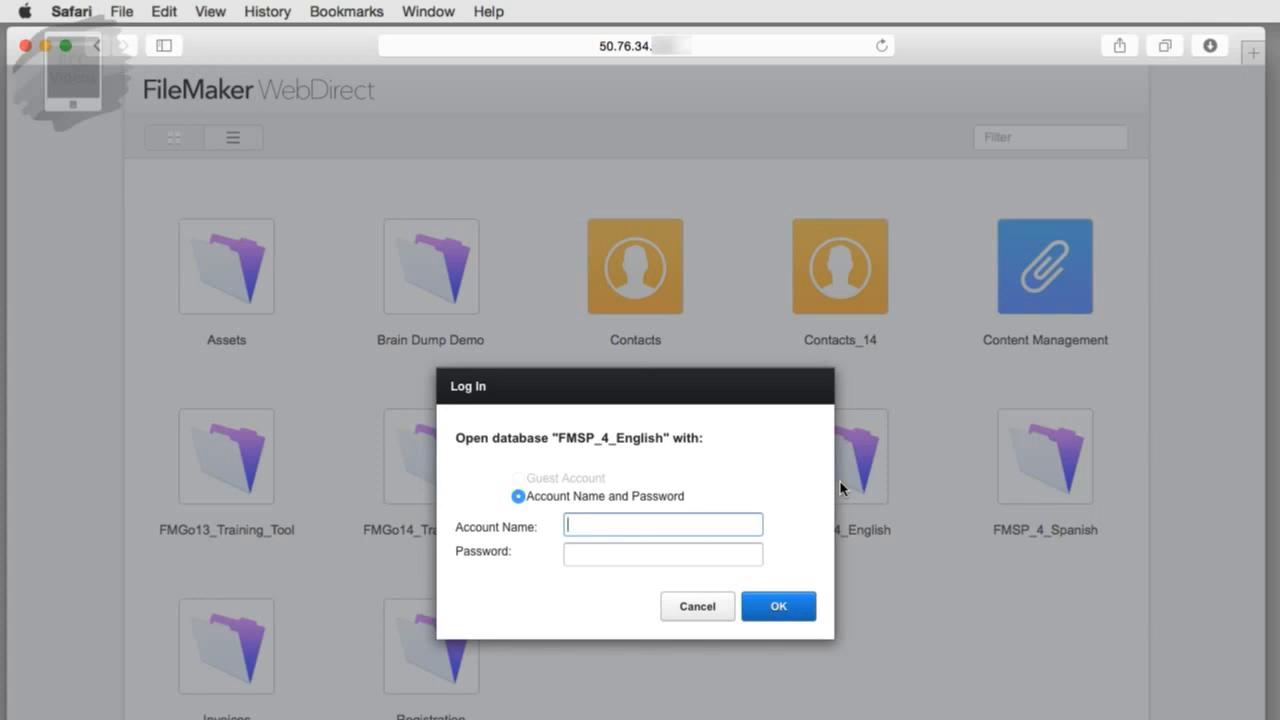
Step: Log in with the account name and password, declining to save the password
text(admin)
key(Tab)
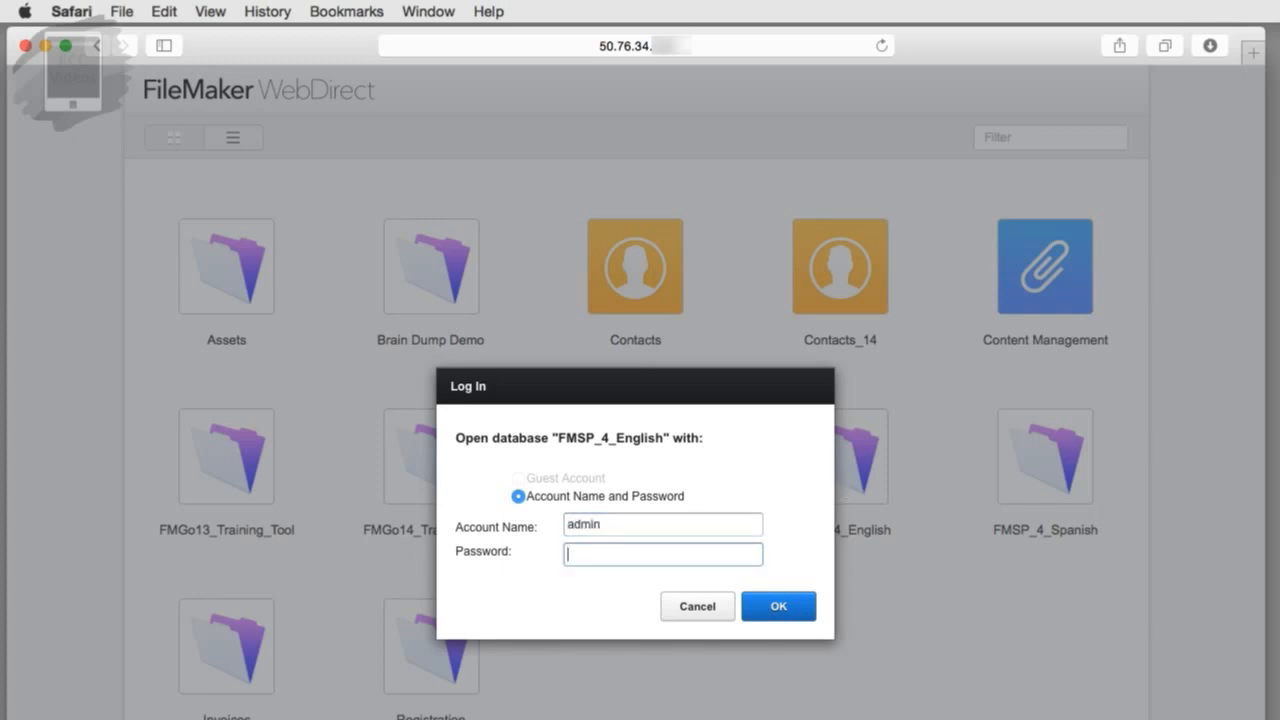
text(admin123)
key(Return)
click(727, 170)
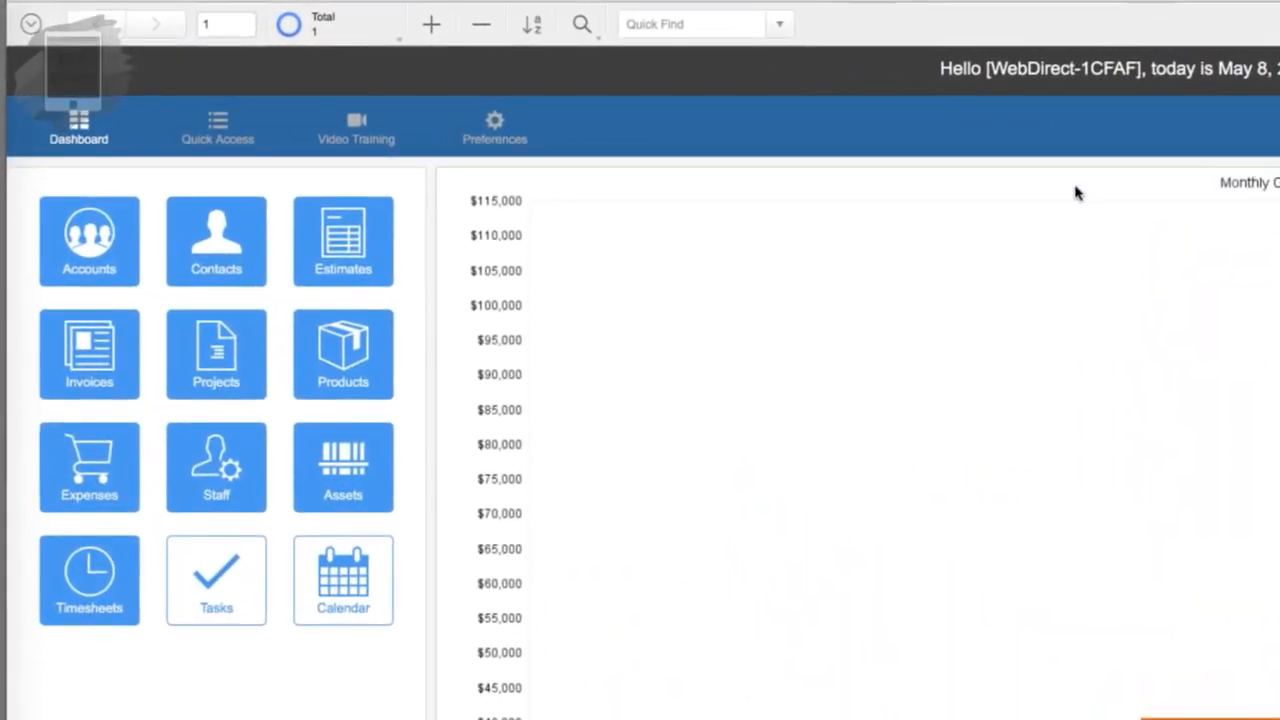
Step: Open Contacts and step forward record by record to record 15
click(214, 259)
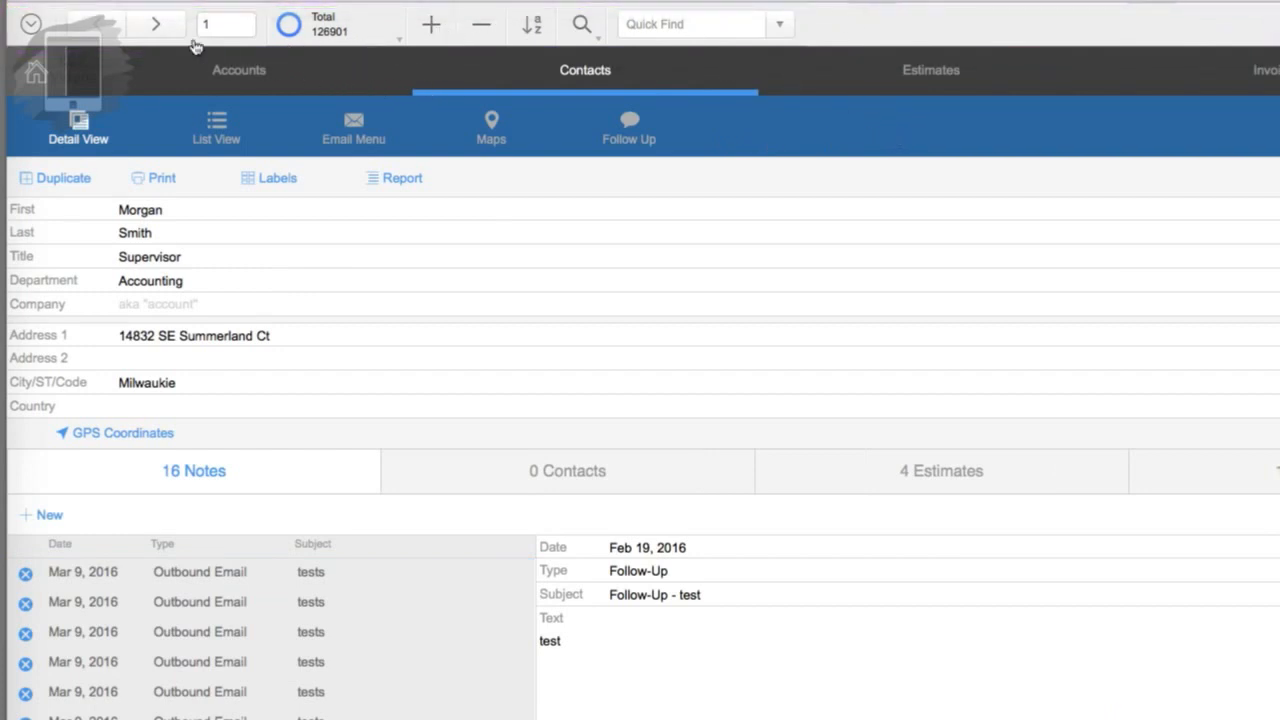
click(153, 28)
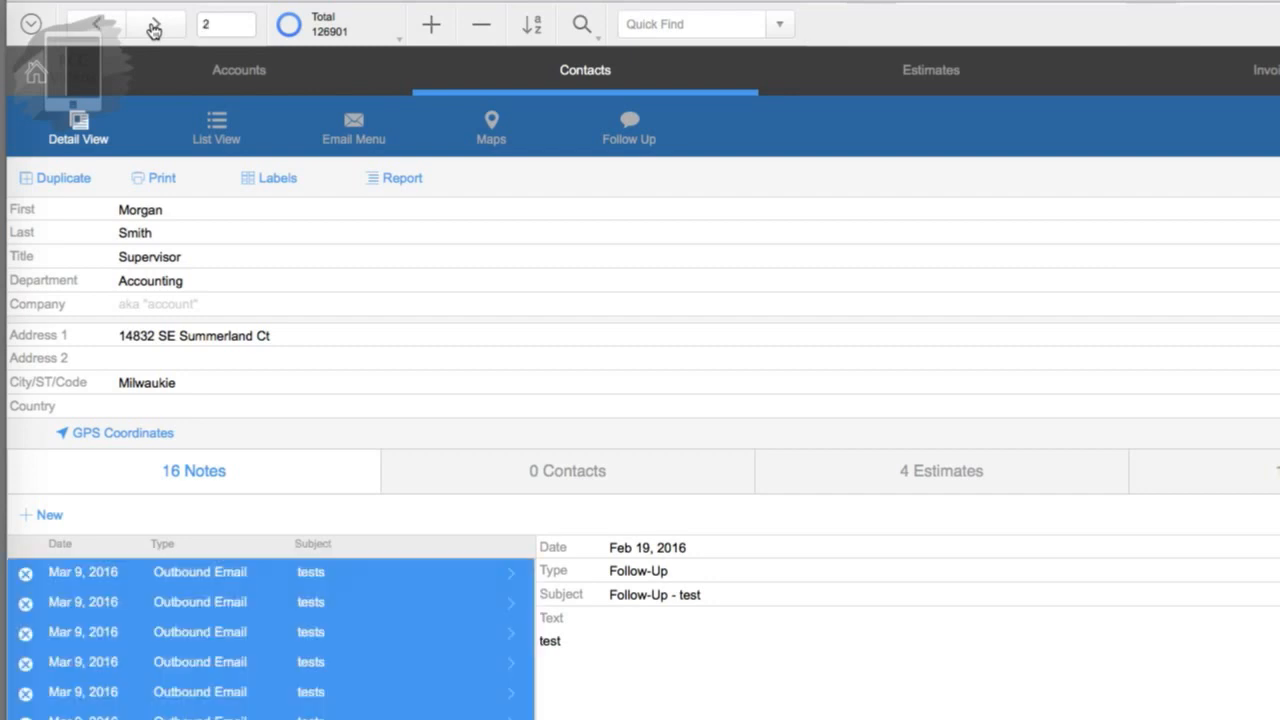
click(154, 28)
click(155, 28)
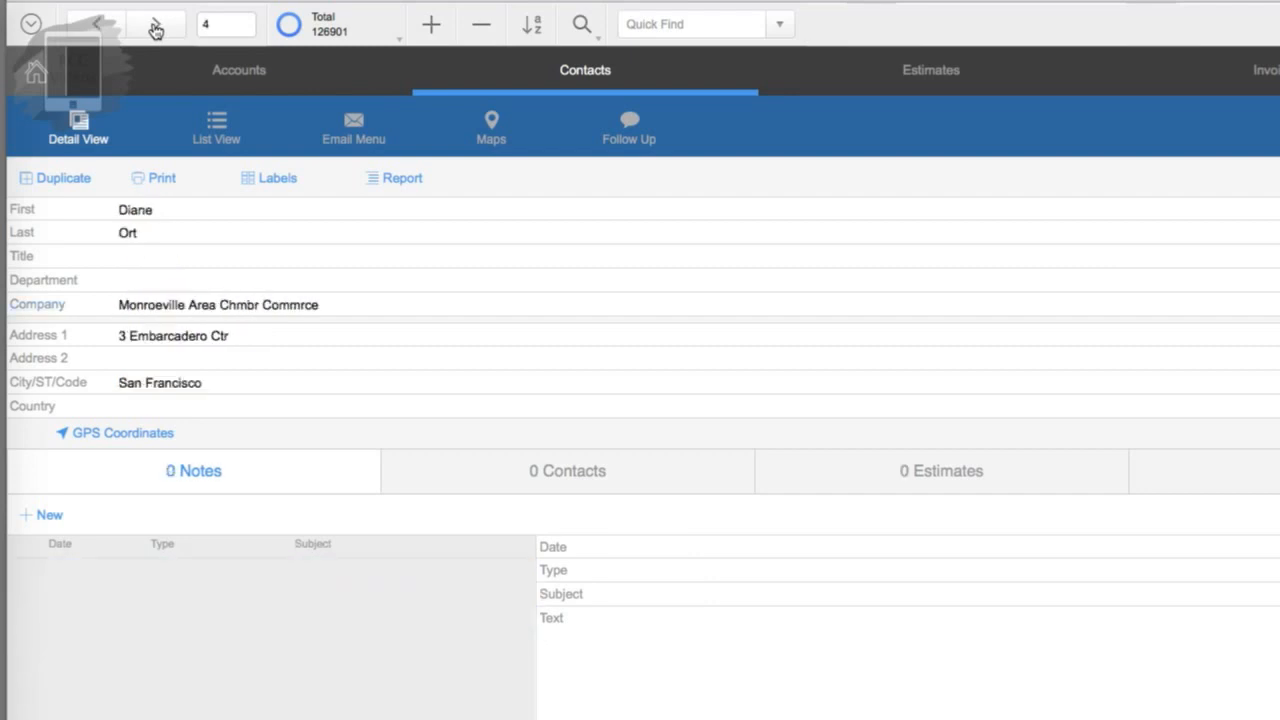
click(155, 28)
click(155, 28)
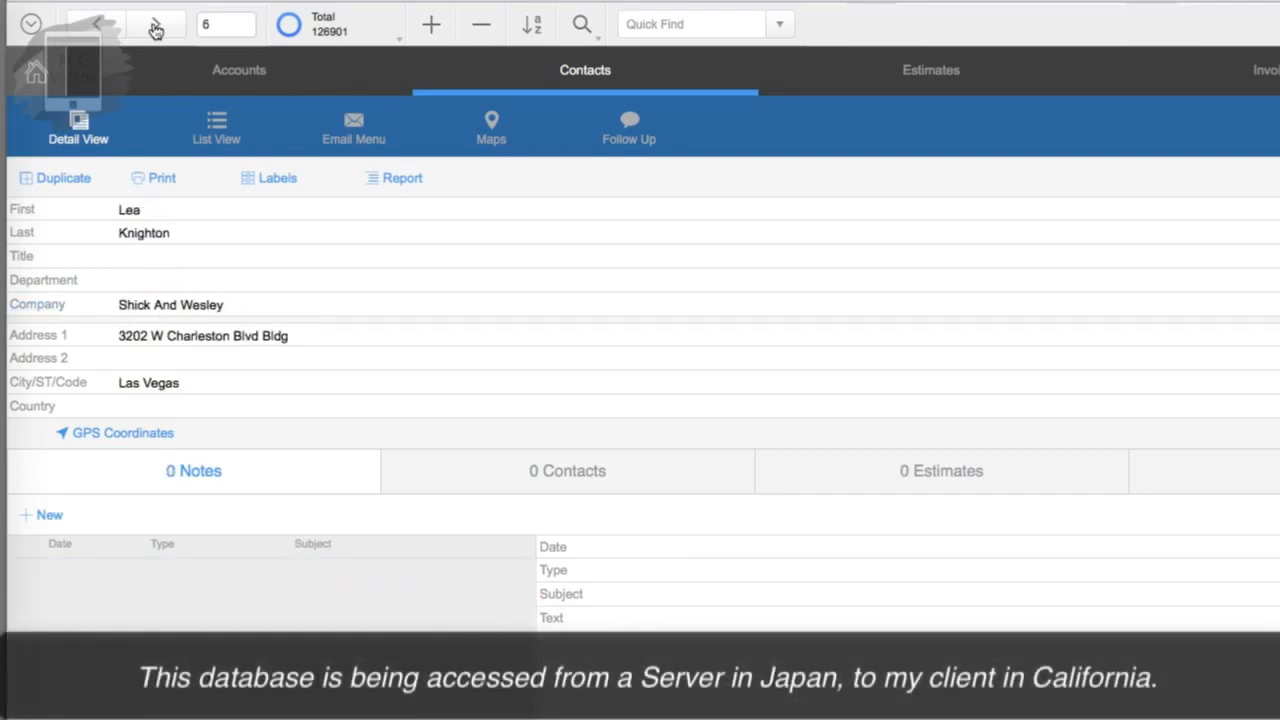
click(155, 28)
click(155, 28)
click(155, 28)
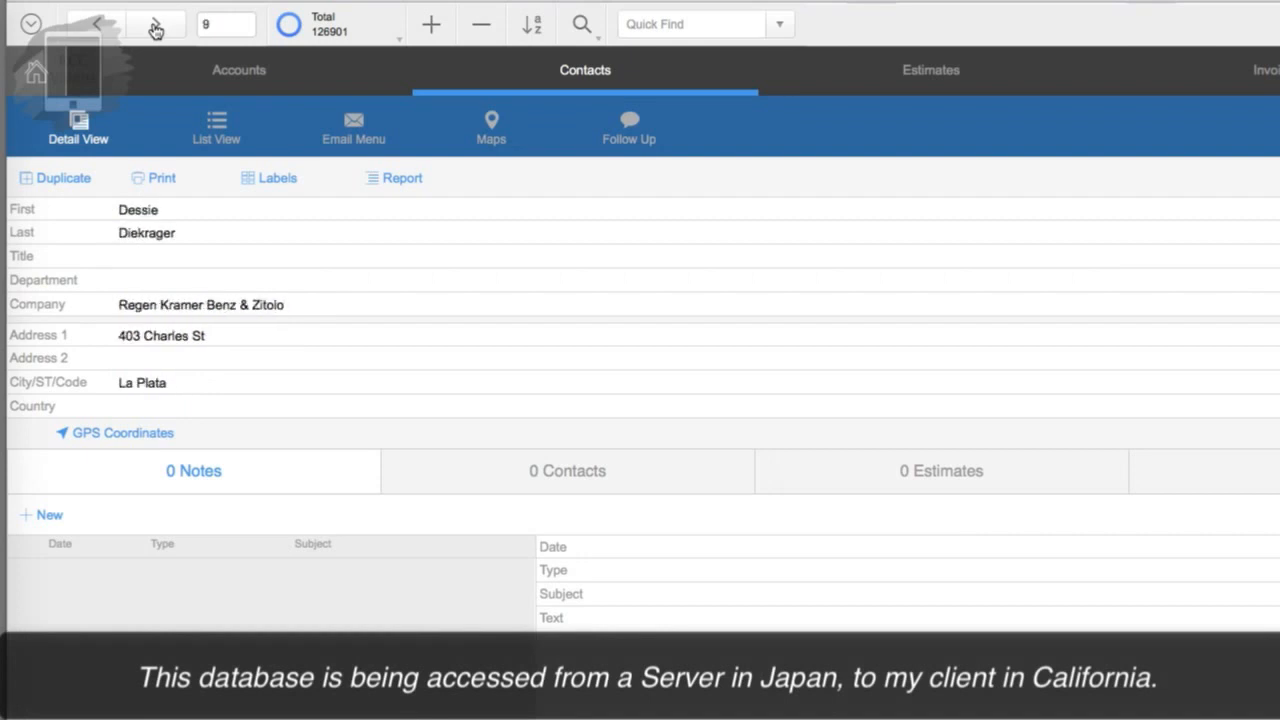
click(155, 28)
click(155, 28)
click(155, 28)
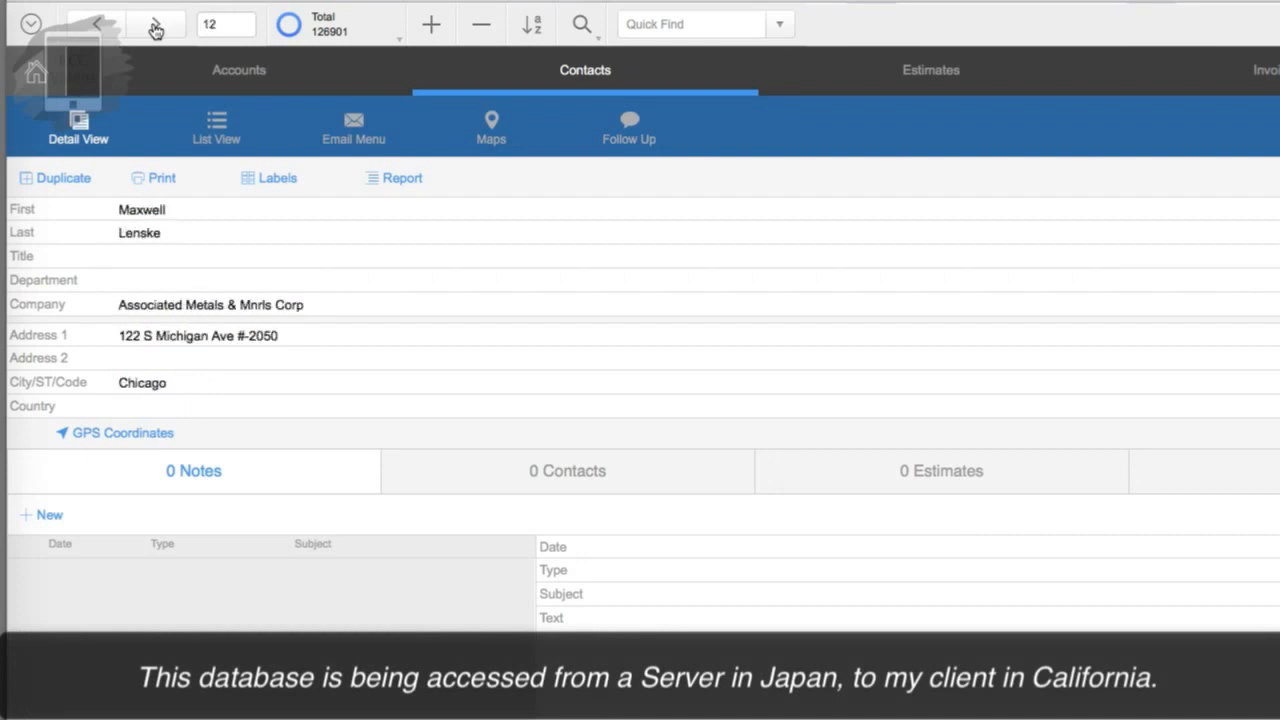
click(155, 28)
click(155, 28)
click(155, 28)
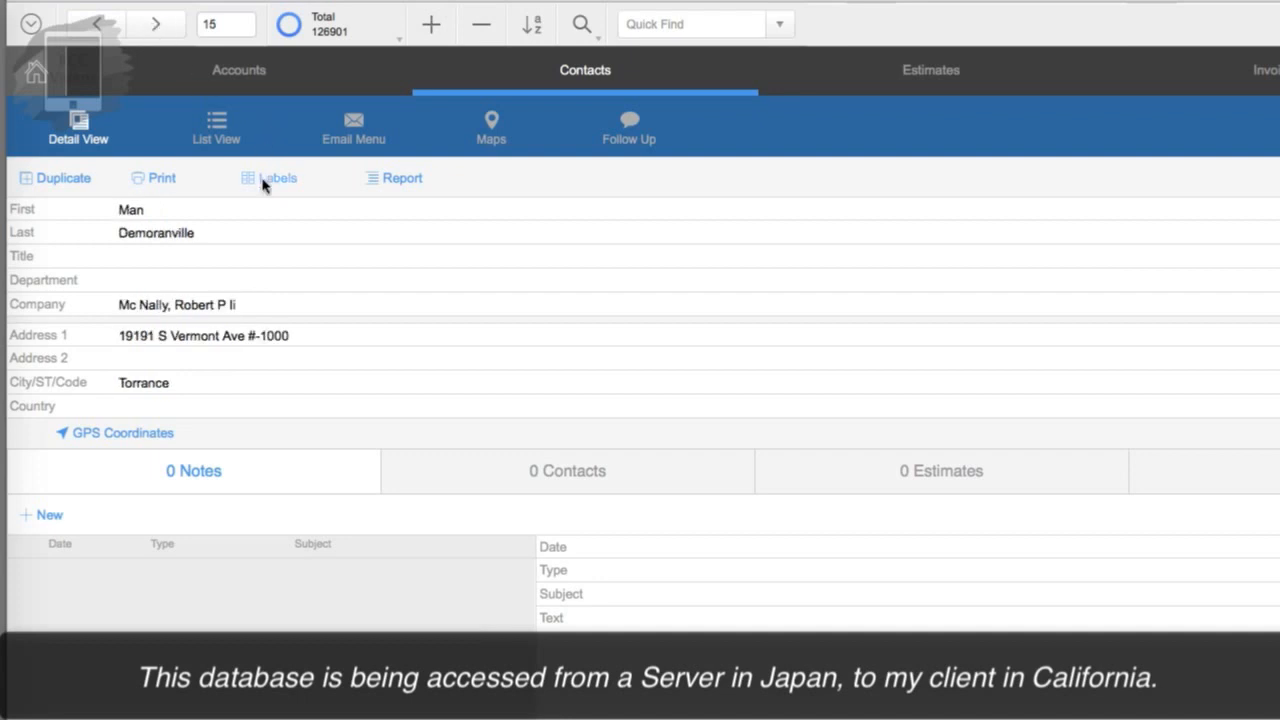
Step: Tab through record 15's fields from First name past Address 2 and City
click(230, 209)
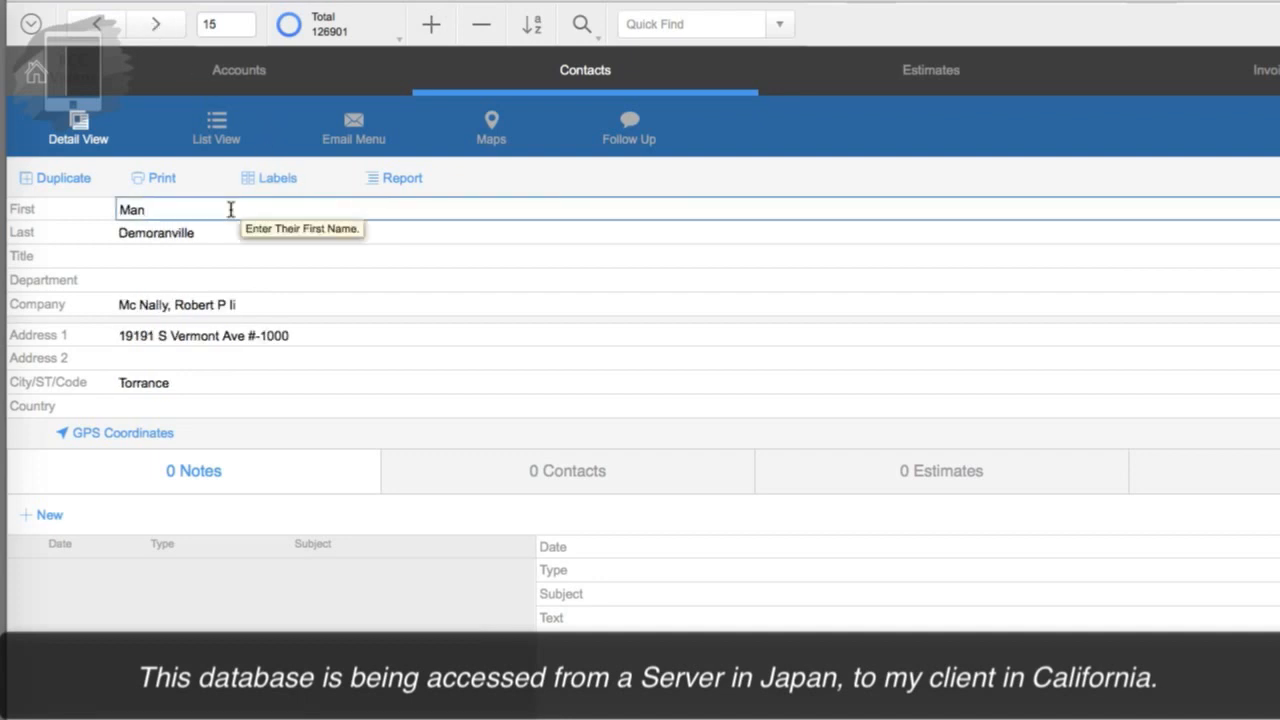
key(Tab)
key(Tab)
key(Tab)
key(Tab)
key(Tab)
key(Tab)
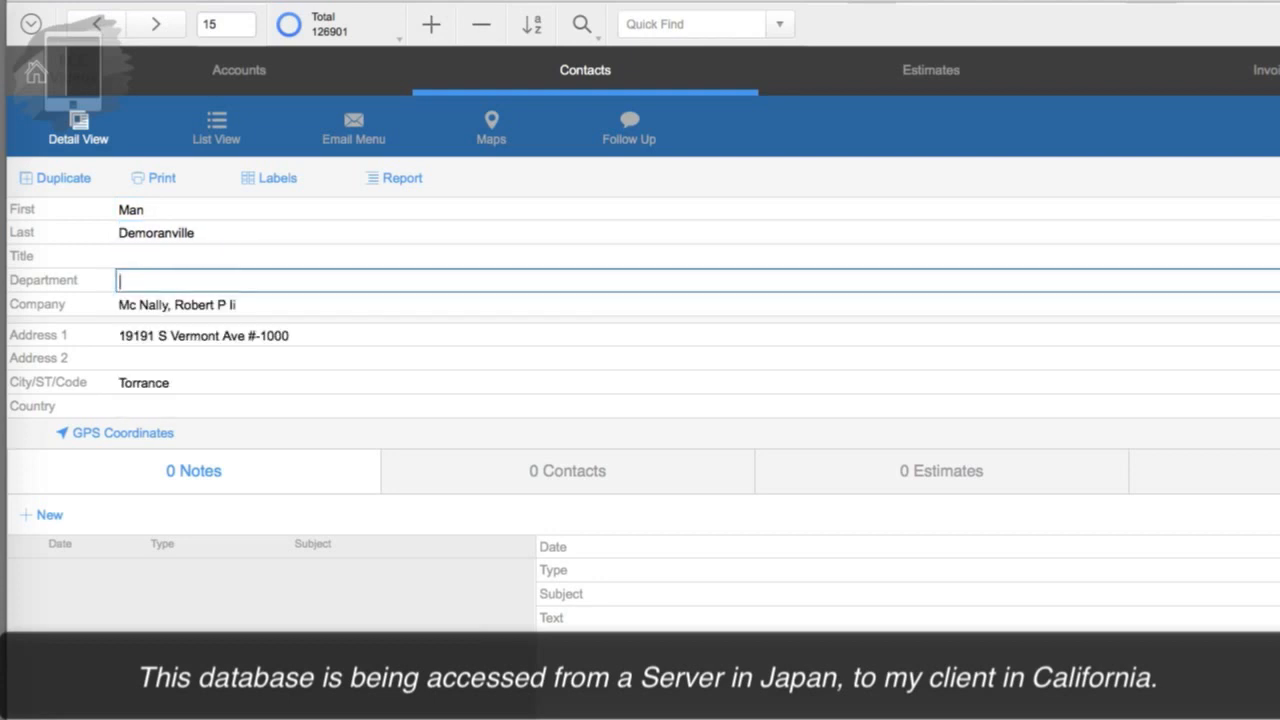
key(Tab)
key(Tab)
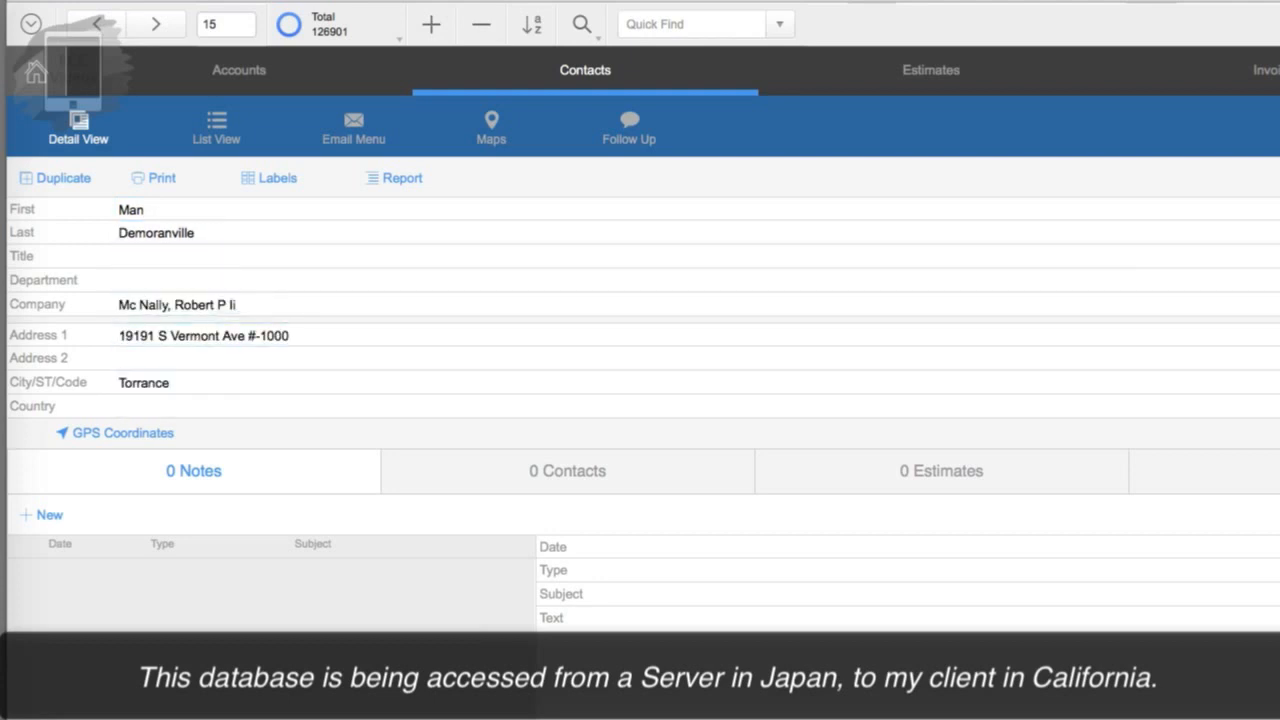
key(Tab)
key(Tab)
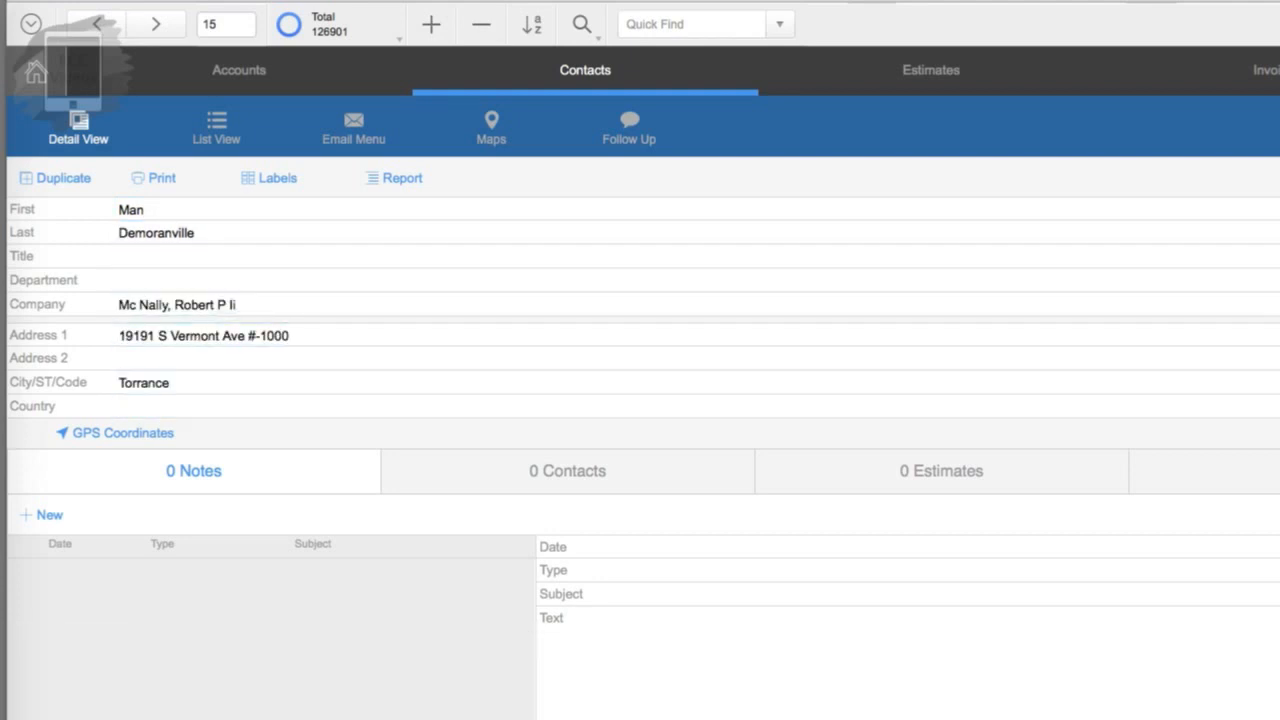
click(160, 30)
click(160, 30)
click(160, 30)
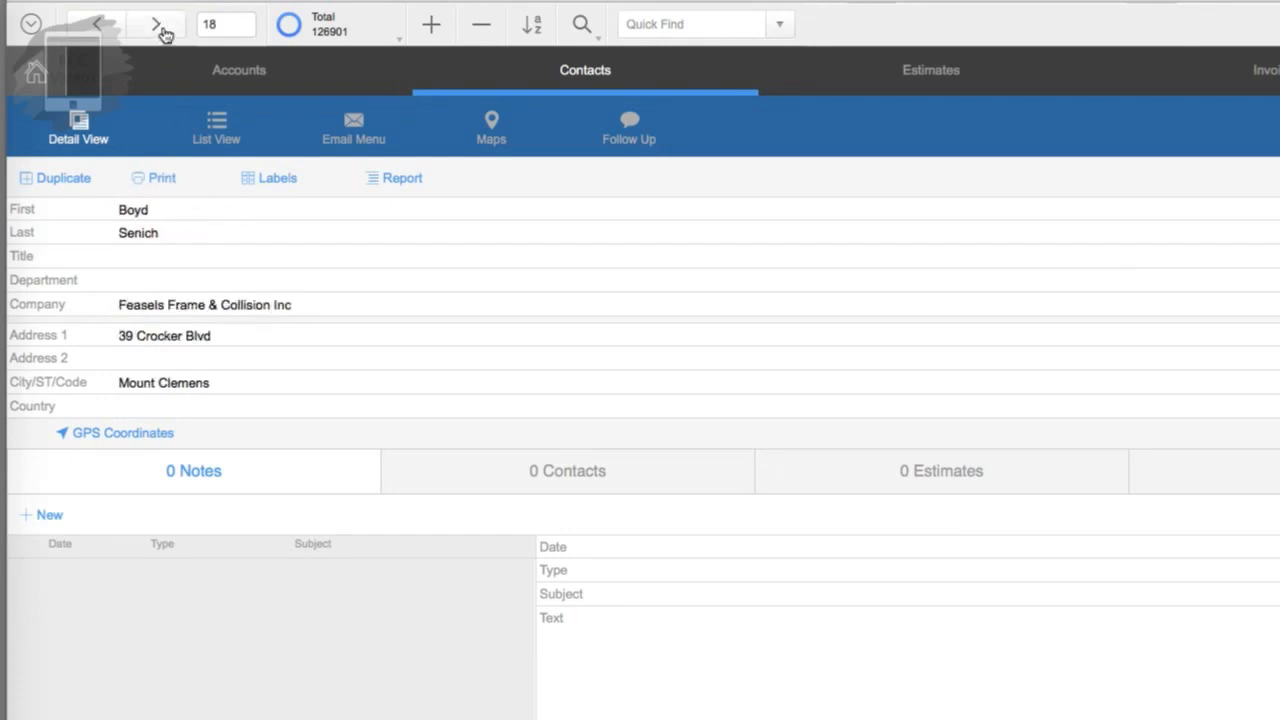
click(160, 30)
click(160, 30)
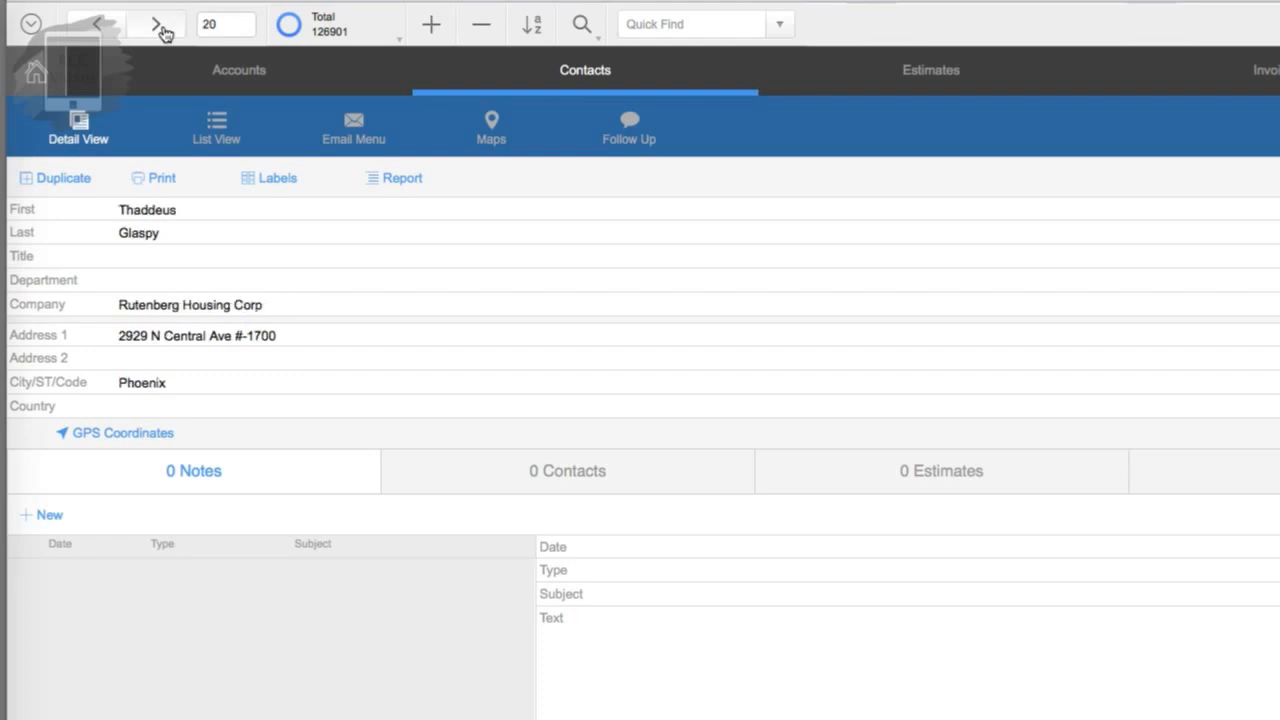
click(160, 30)
click(160, 30)
click(160, 30)
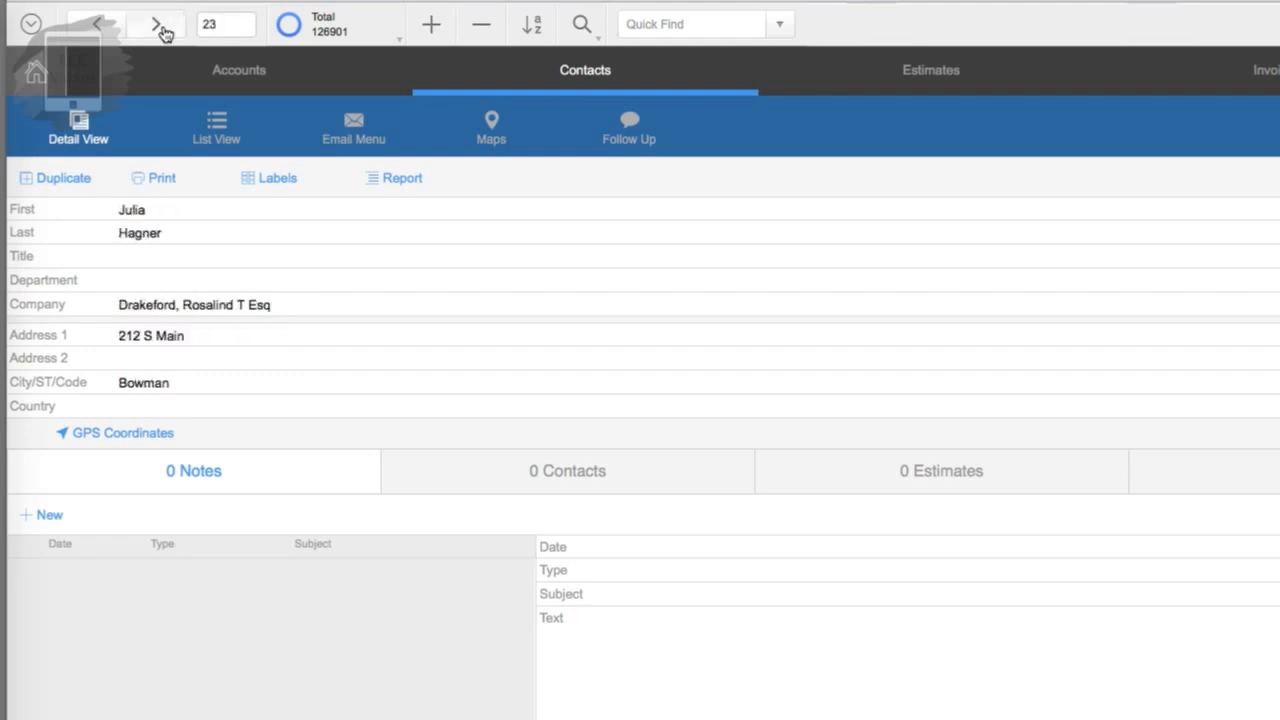
click(160, 30)
click(160, 30)
click(160, 30)
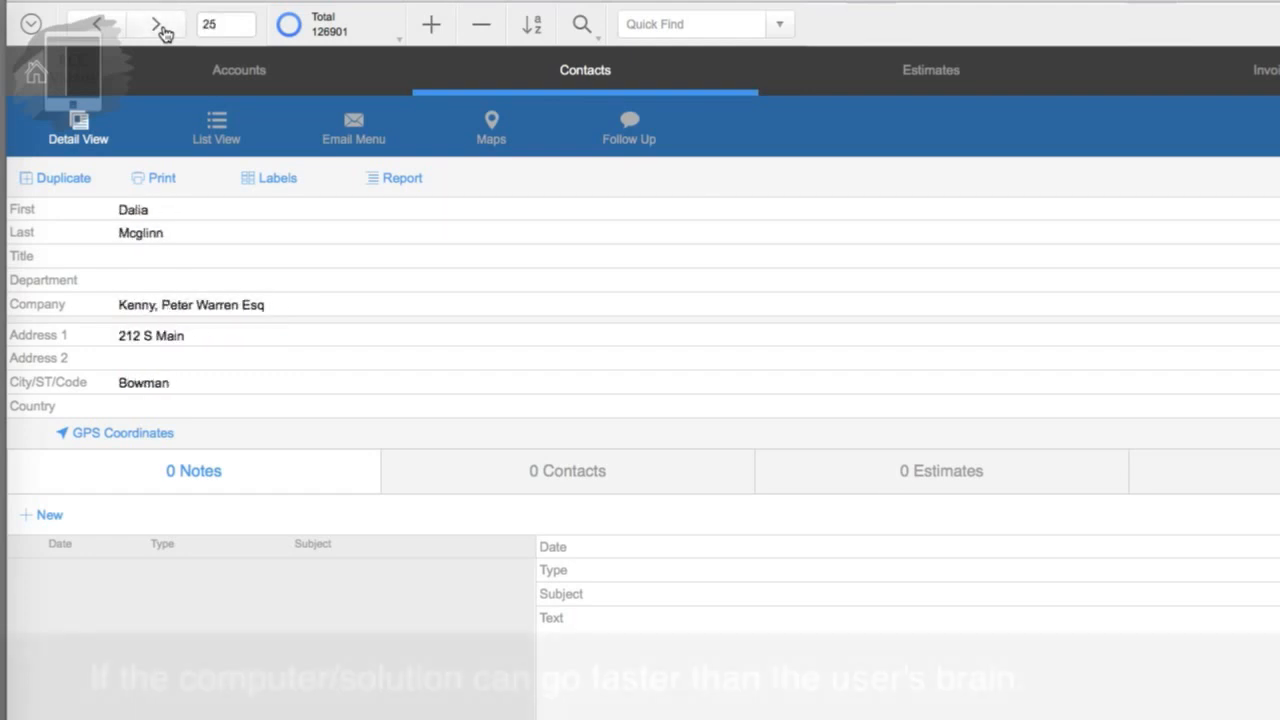
click(160, 30)
click(160, 30)
click(160, 30)
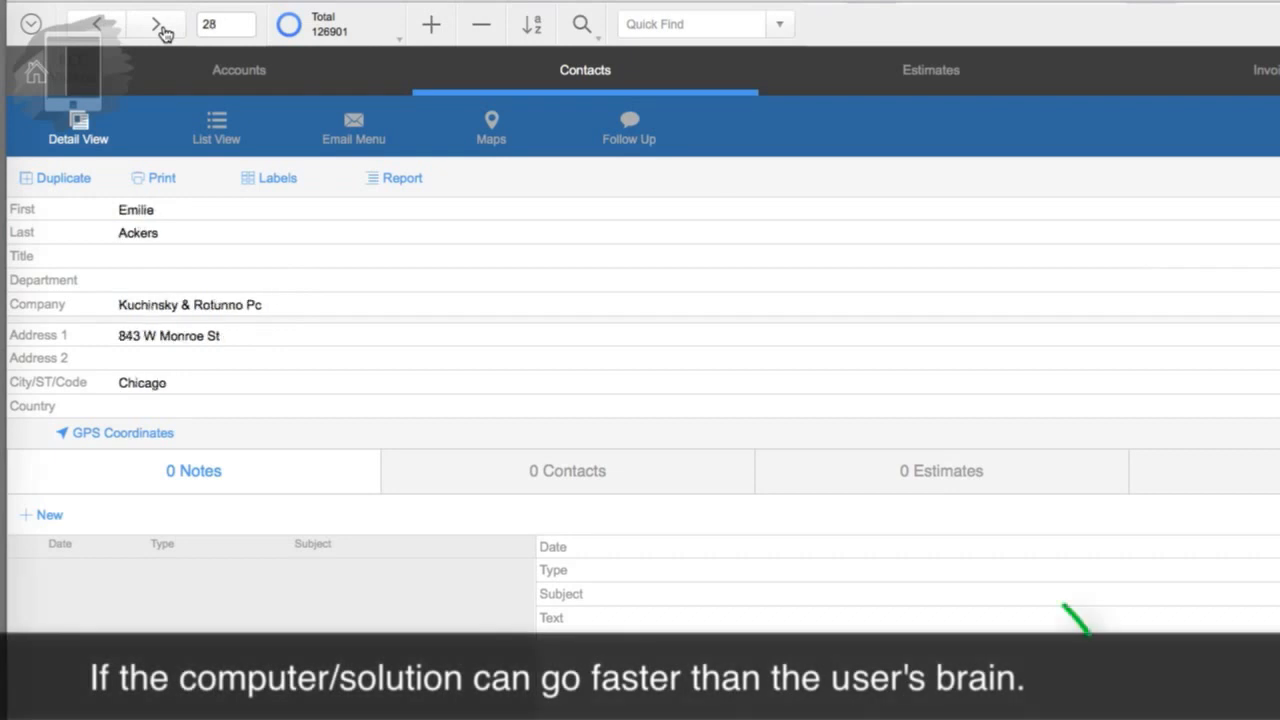
click(160, 30)
click(160, 30)
click(160, 30)
click(160, 30)
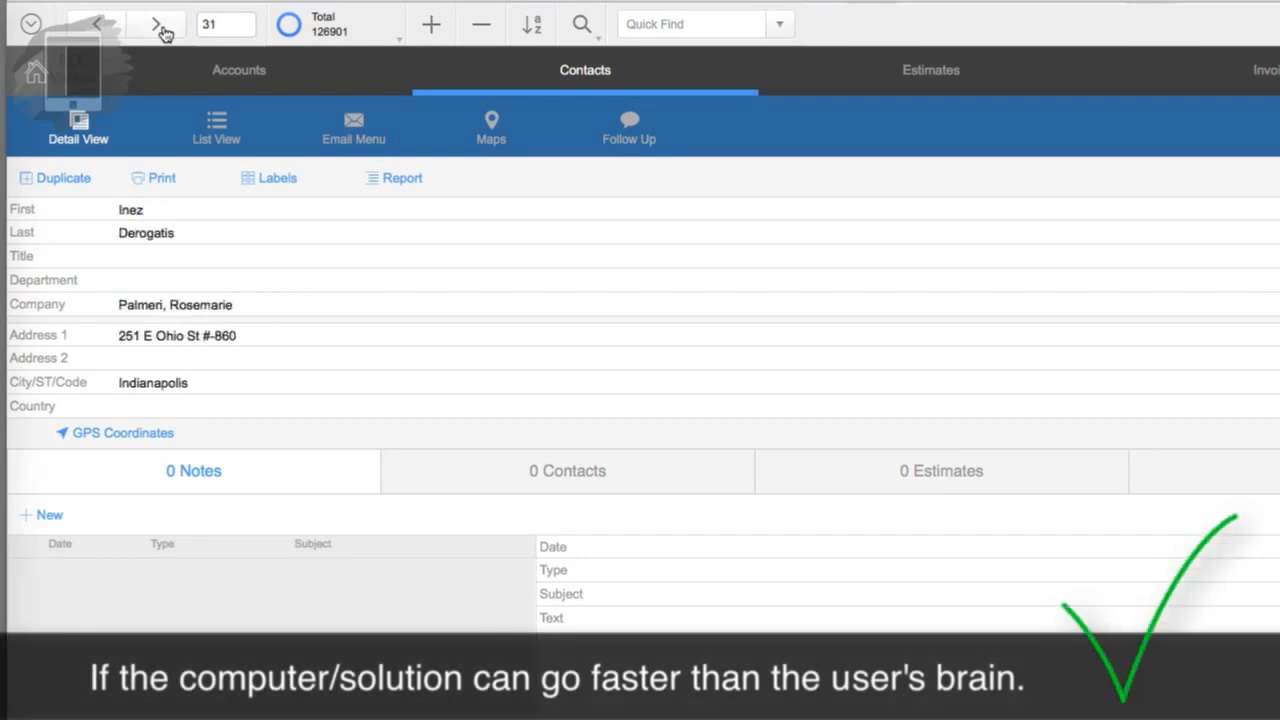
click(160, 30)
click(160, 30)
click(160, 30)
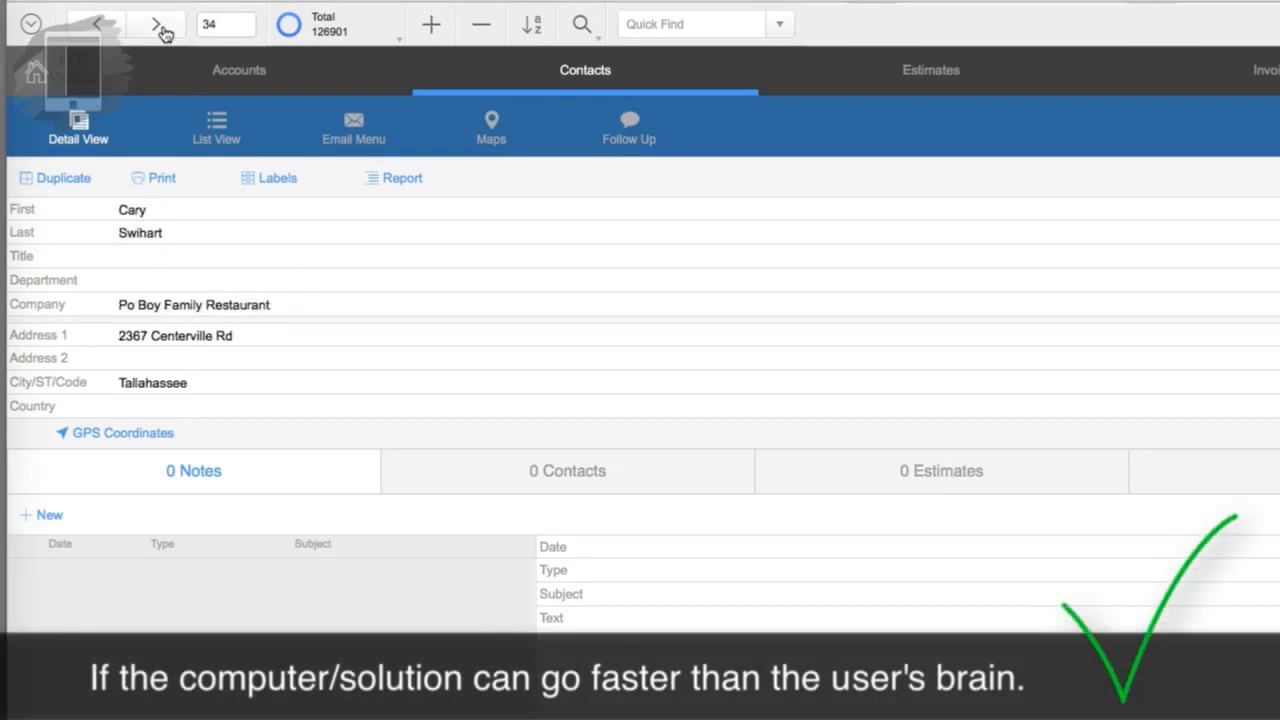
click(160, 30)
click(160, 30)
click(160, 30)
click(160, 30)
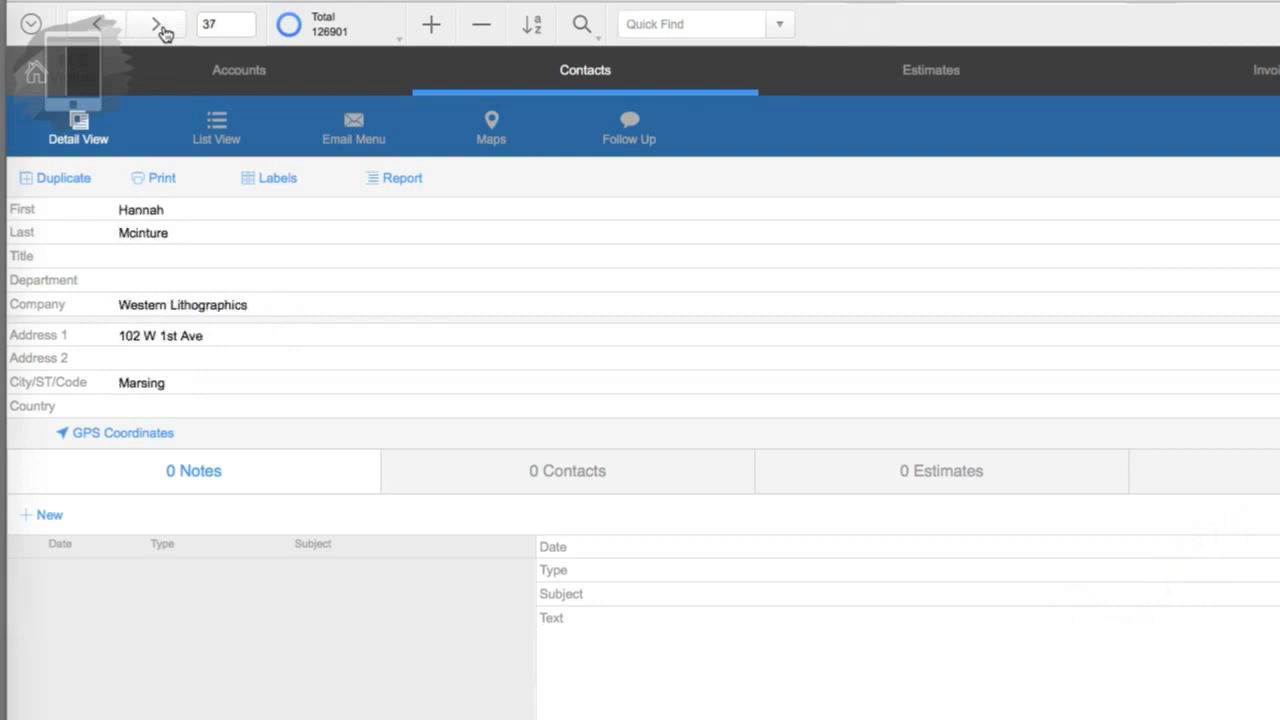
click(160, 30)
click(160, 30)
click(160, 30)
click(160, 30)
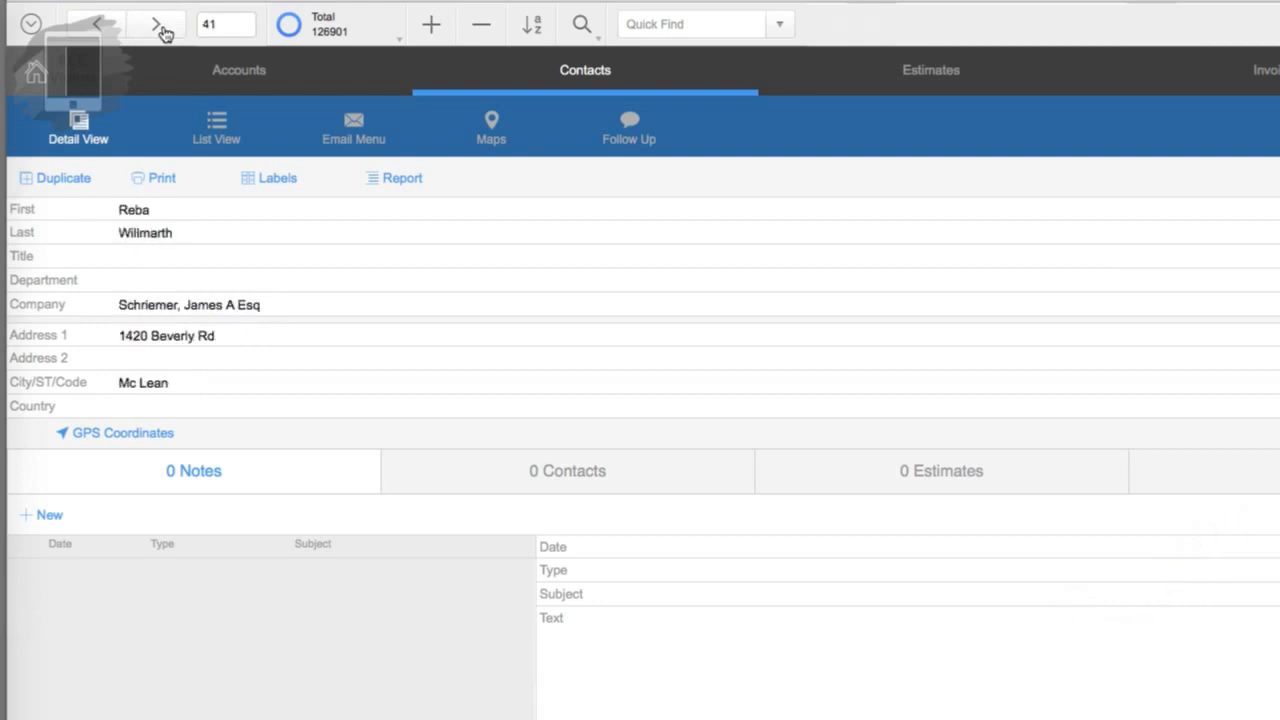
click(160, 30)
click(160, 30)
click(163, 33)
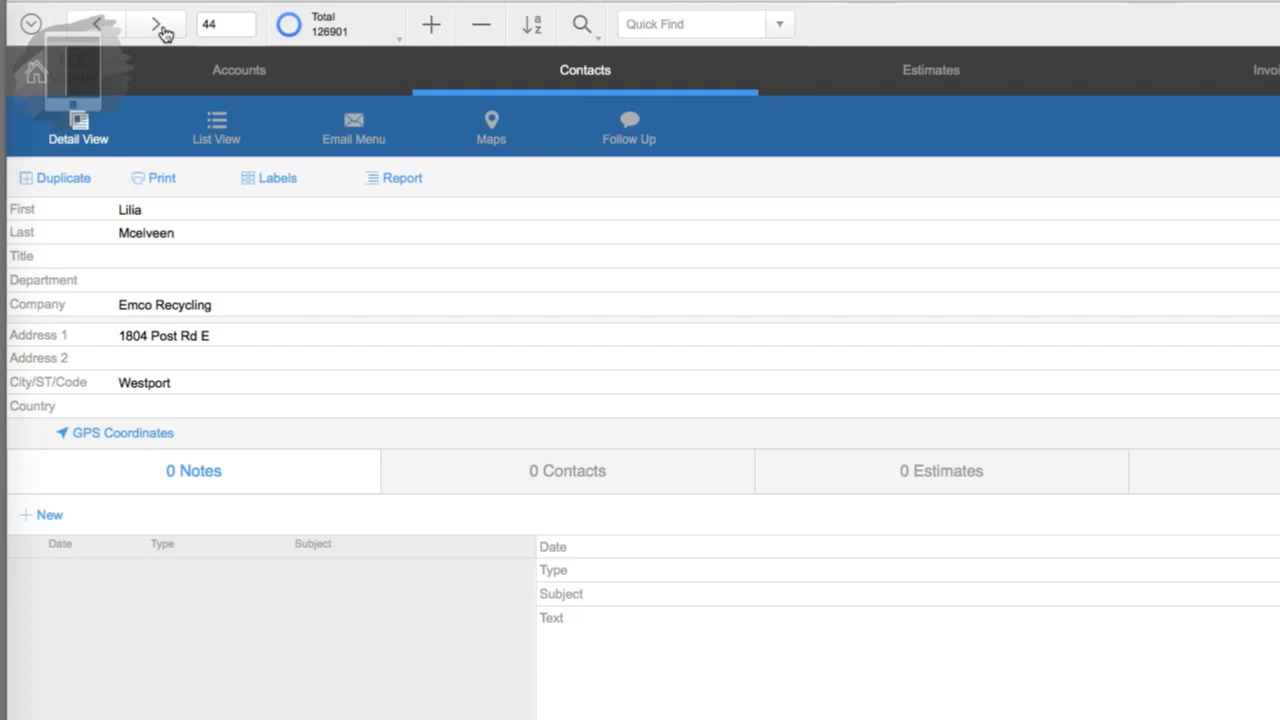
click(160, 30)
click(160, 30)
click(160, 30)
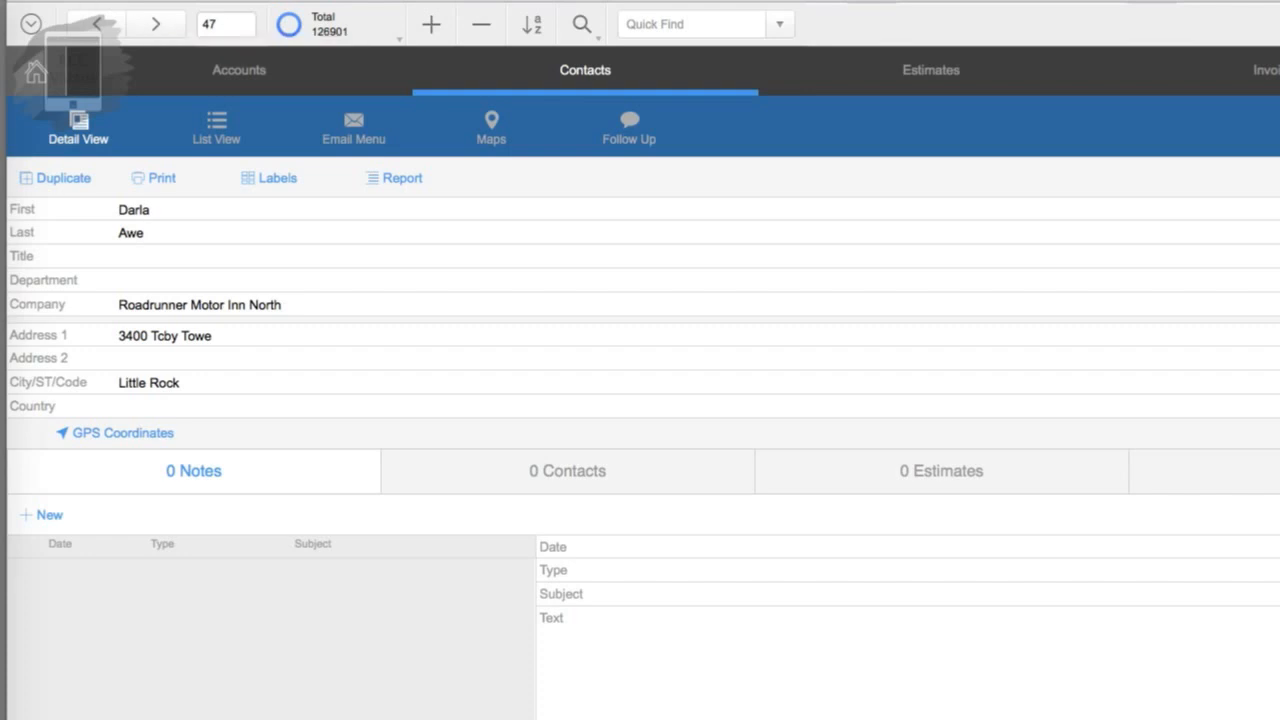
click(56, 0)
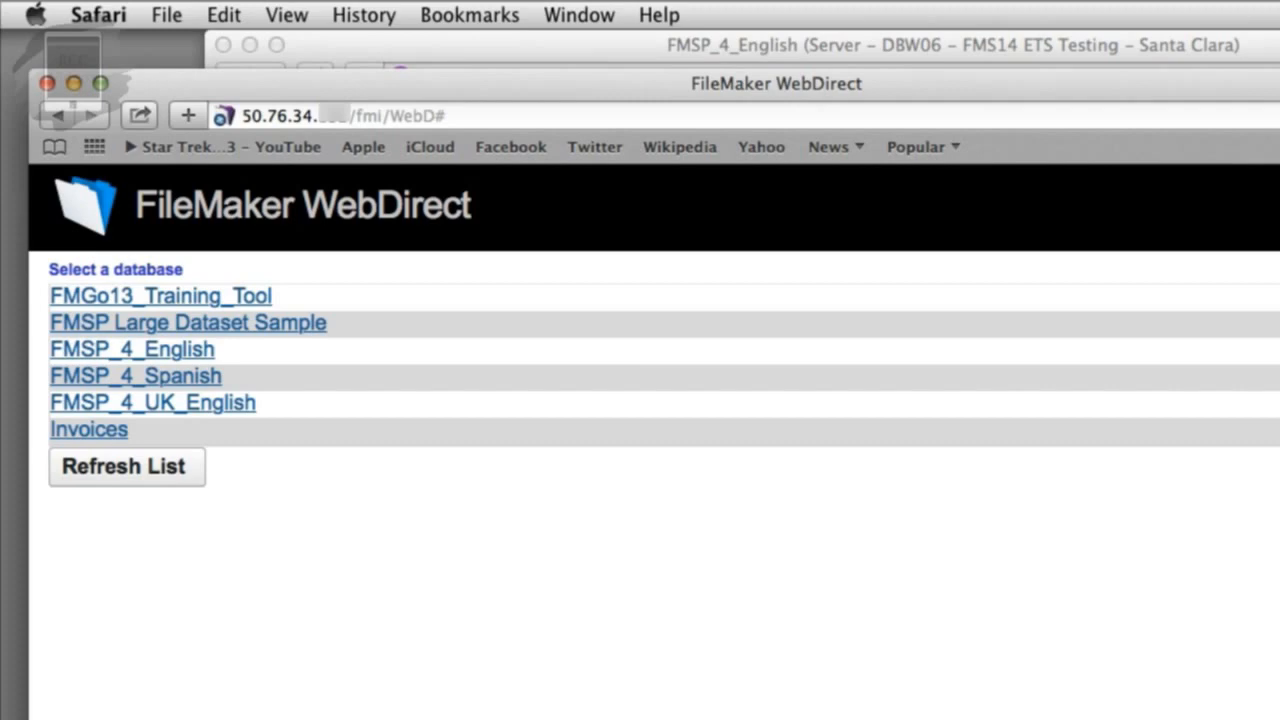
Step: Shrink the Safari window, open FMSP_4_English and sign in with the account name
drag(1279, 719, 1136, 719)
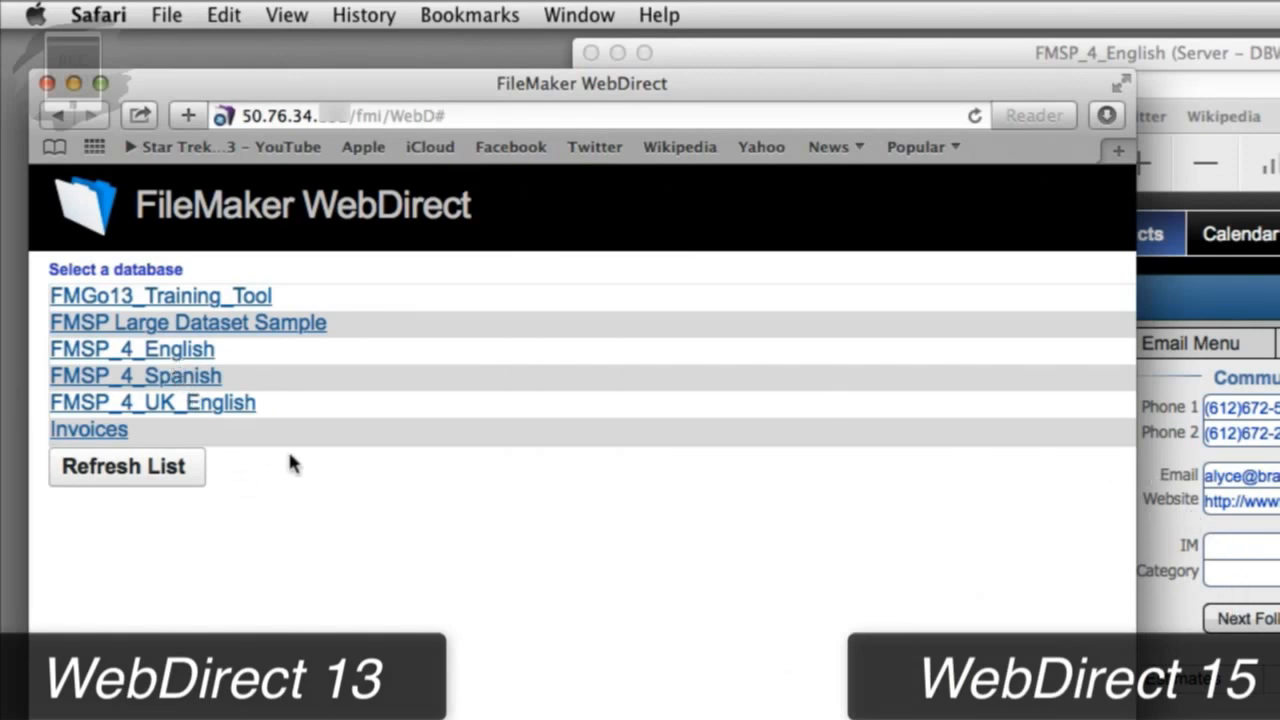
click(186, 349)
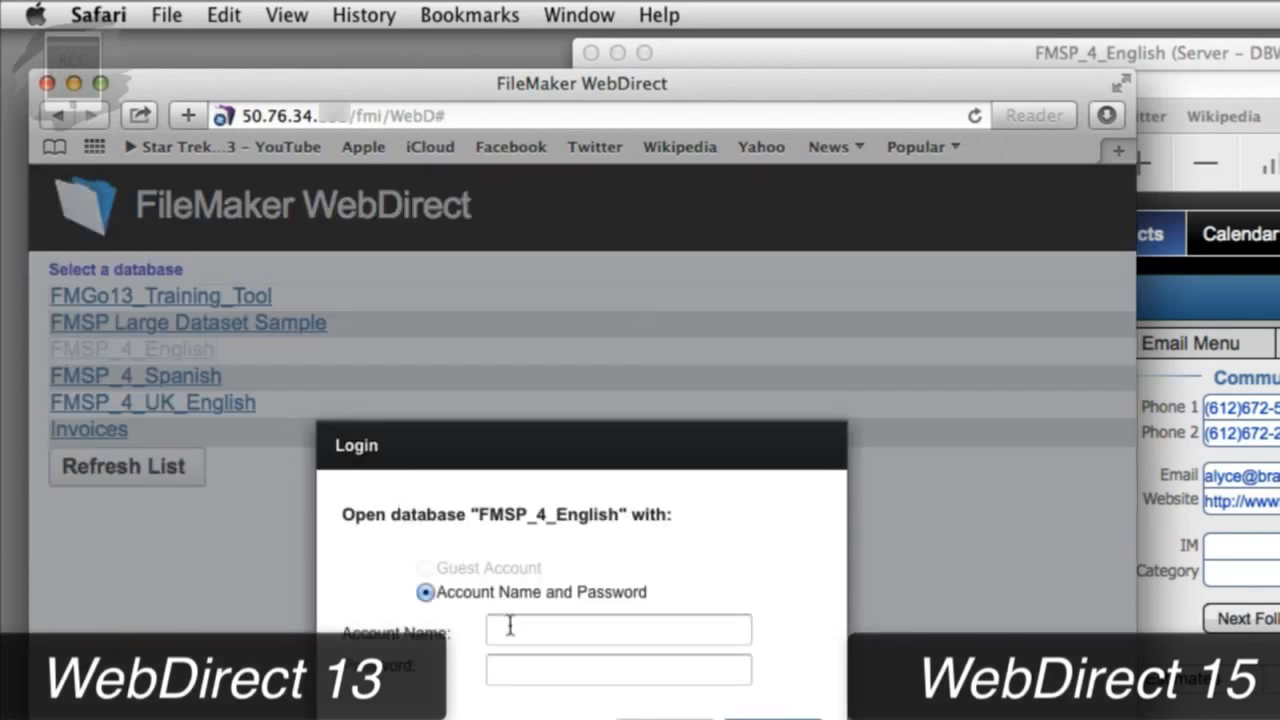
click(510, 625)
text(adm)
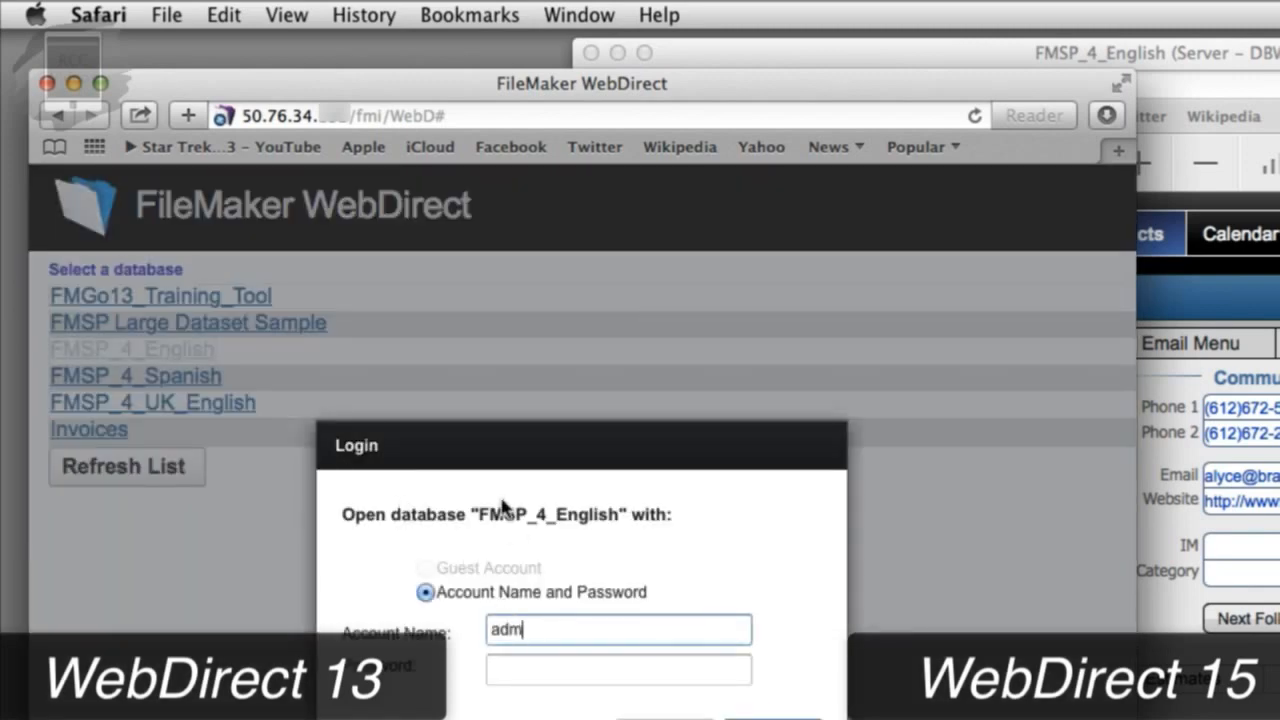
text(in)
key(Tab)
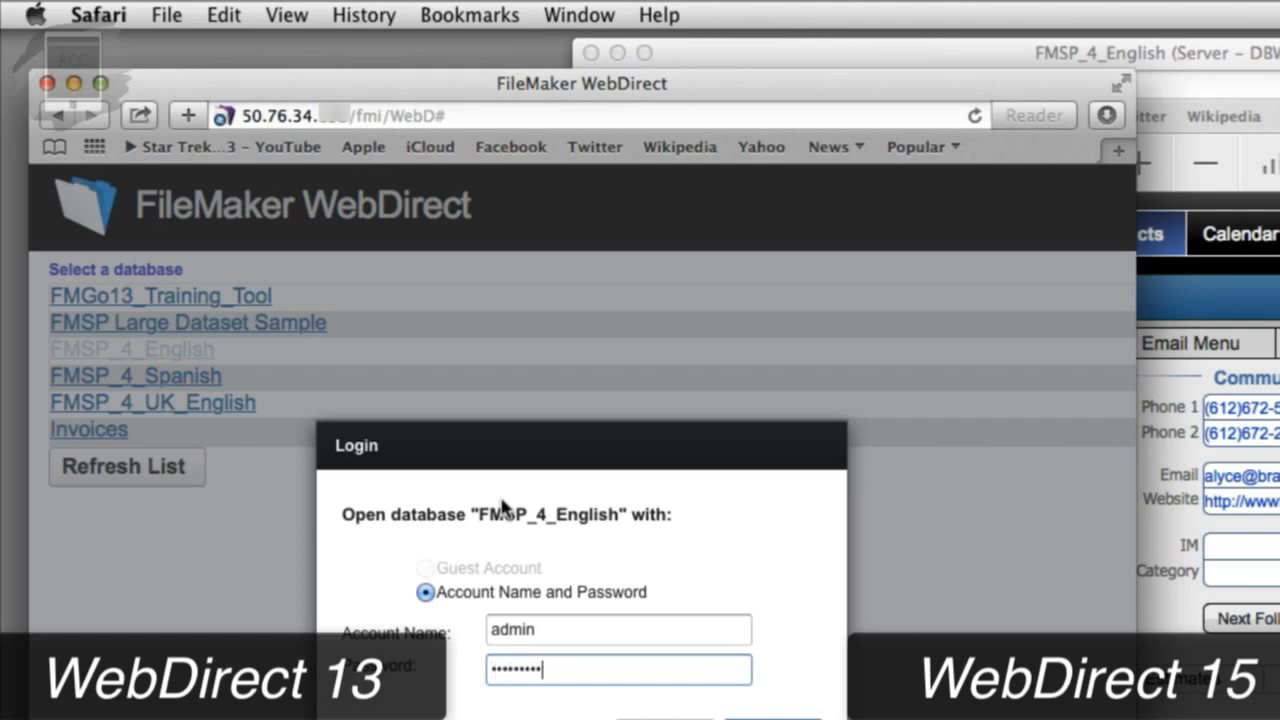
key(Return)
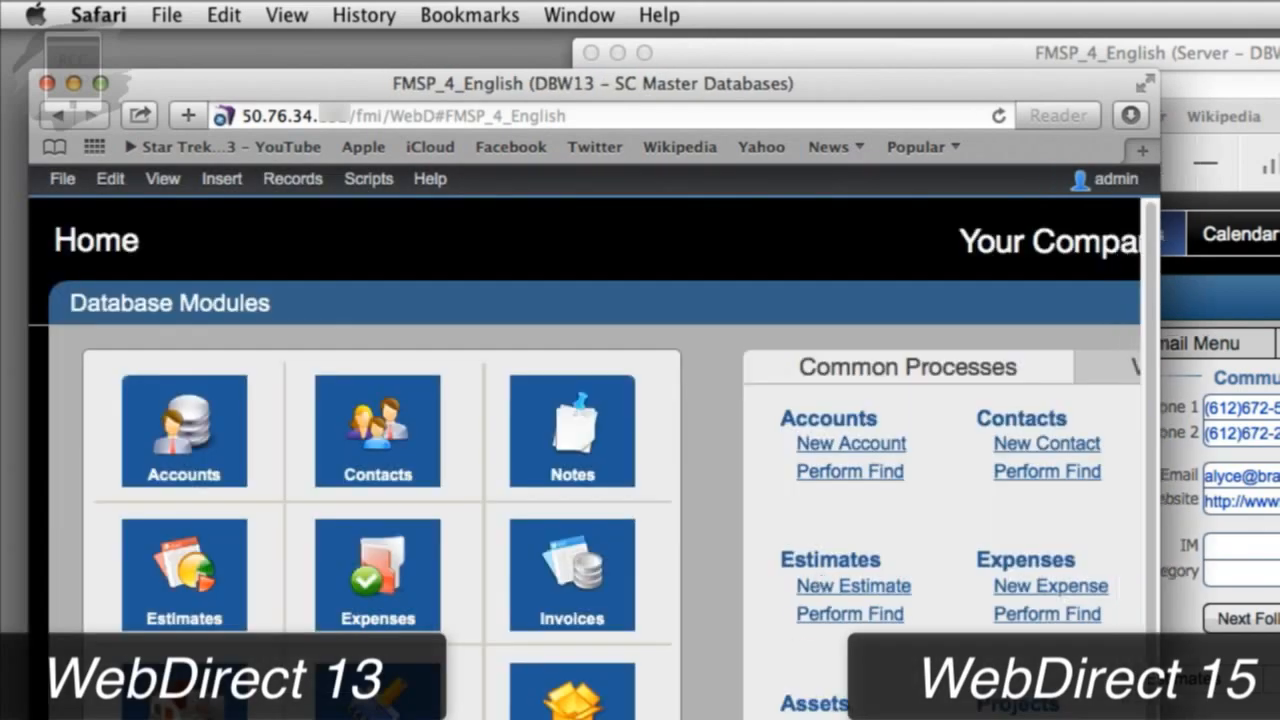
Step: Open the Contacts layout from the Contacts tile on the Home screen
click(465, 488)
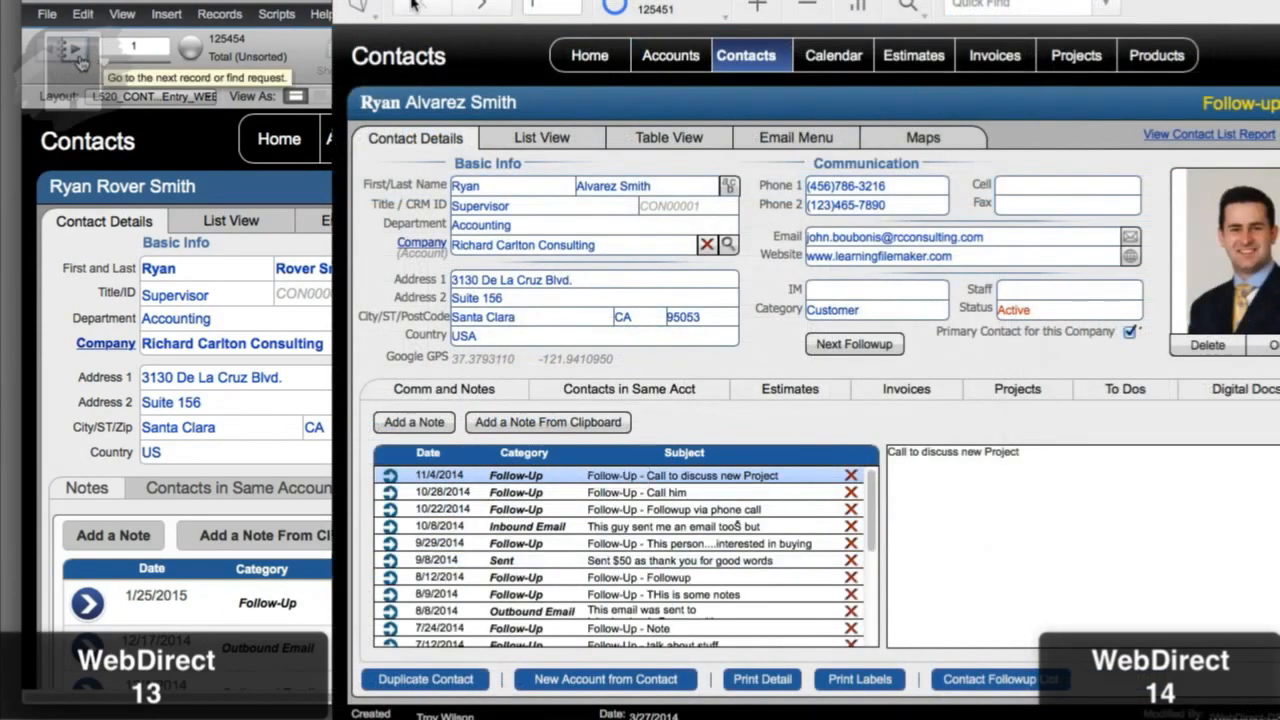
Step: Page forward through about a dozen Contacts records with the next-record arrow
click(480, 6)
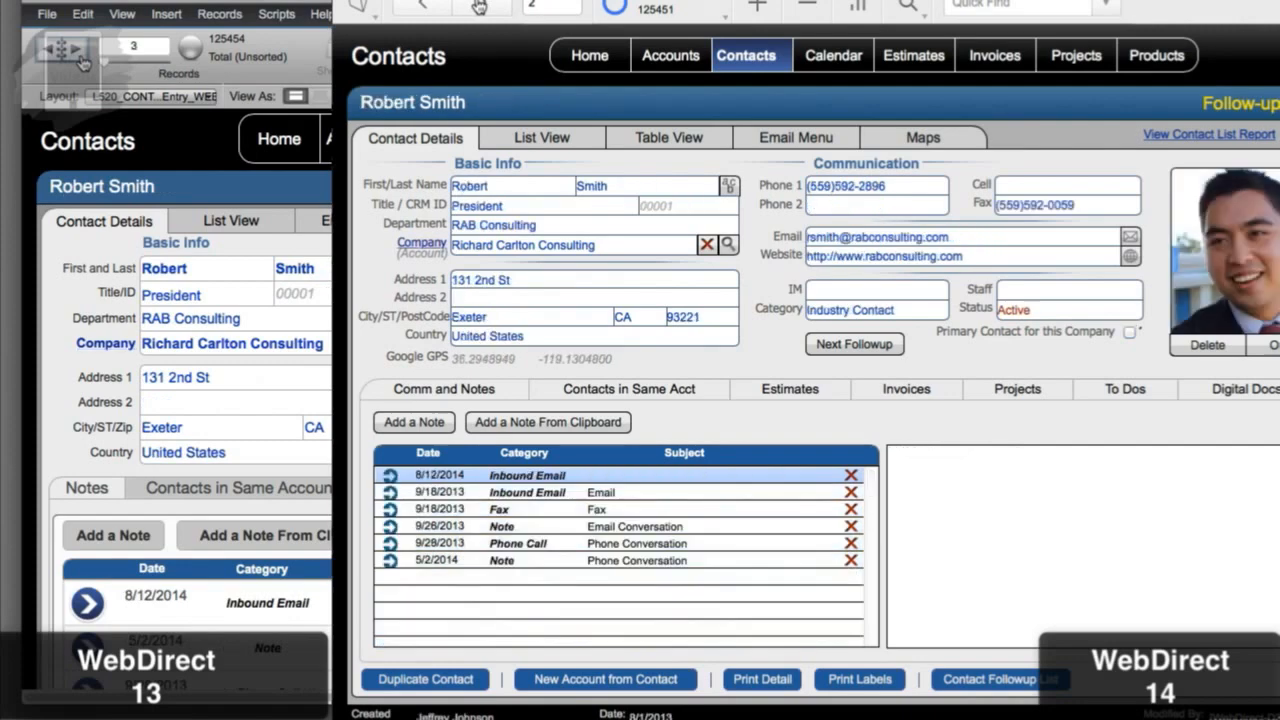
click(480, 6)
click(481, 6)
click(481, 6)
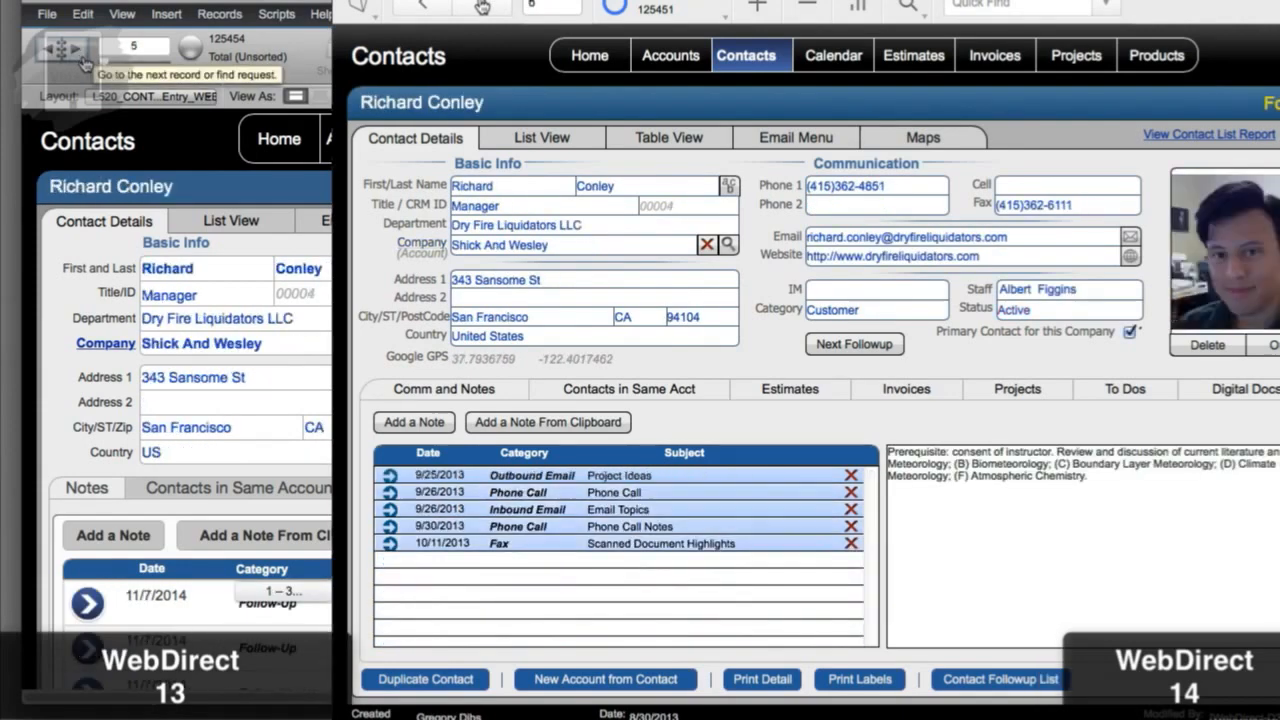
click(481, 6)
click(483, 8)
click(490, 10)
click(490, 8)
click(490, 8)
click(488, 8)
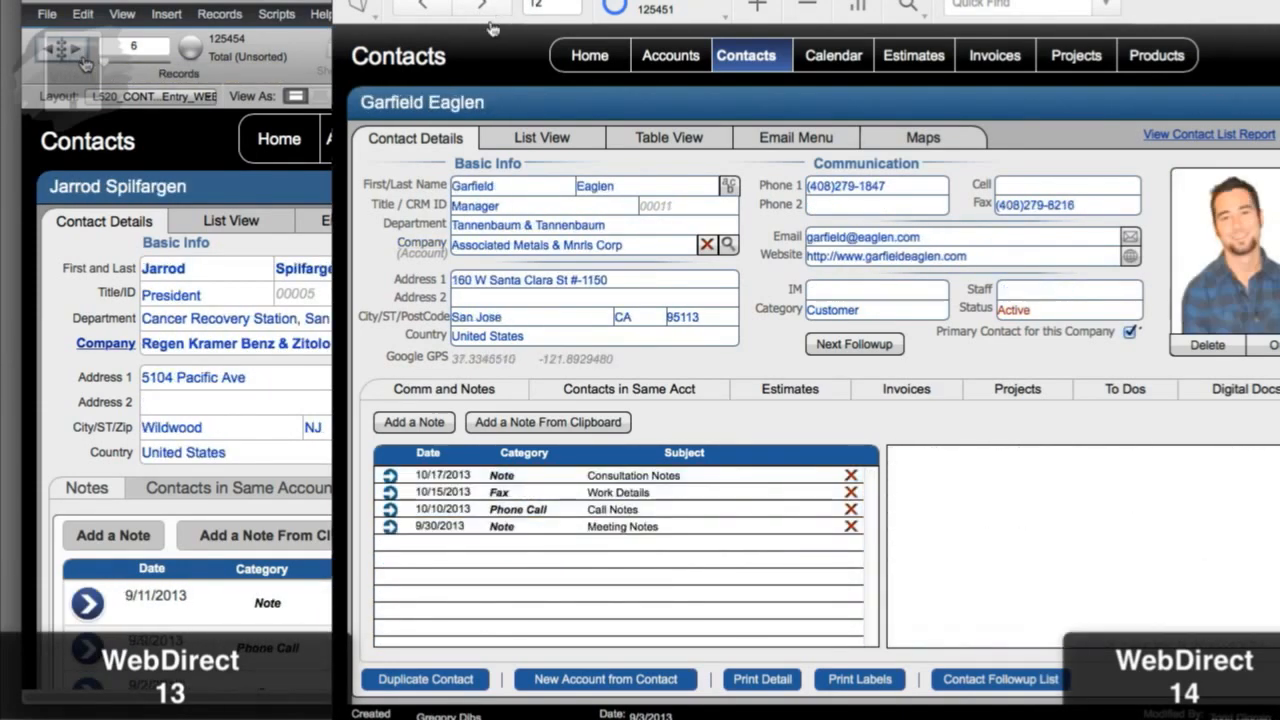
click(486, 7)
click(484, 6)
click(85, 64)
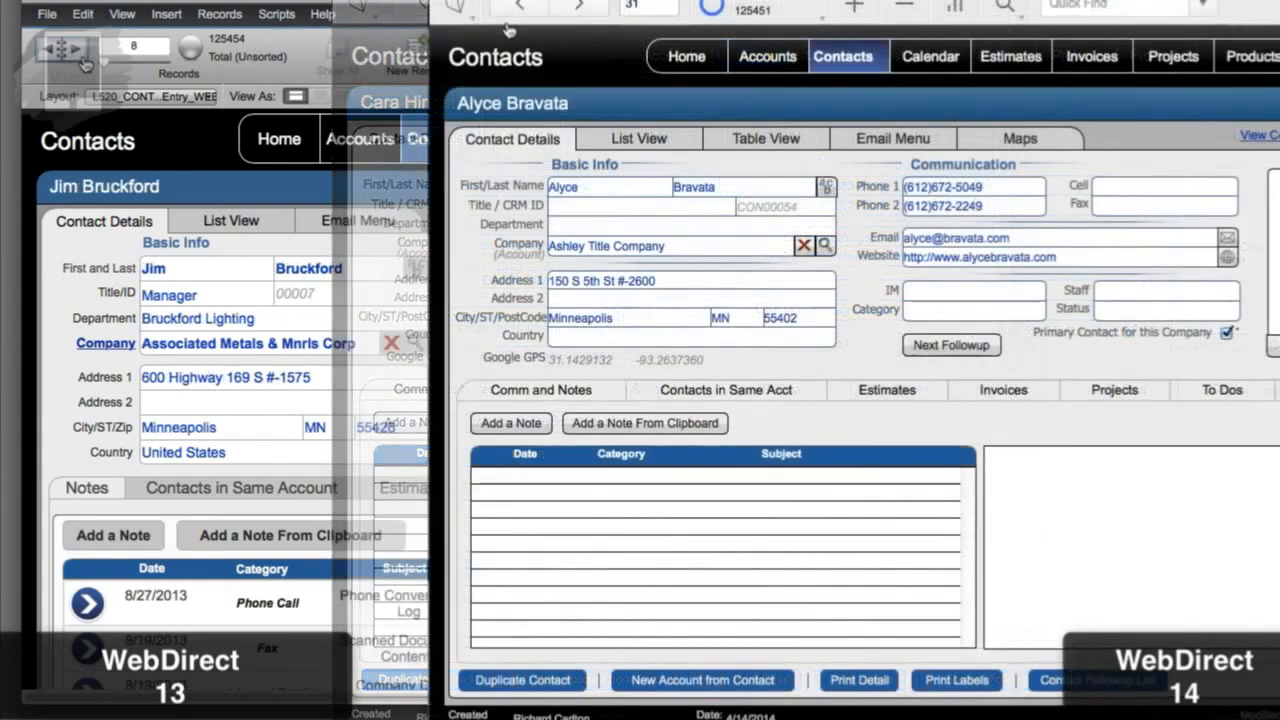
click(85, 64)
Step: Flip back and forth between records in both WebDirect 13 and 14, returning to the first contact
click(515, 10)
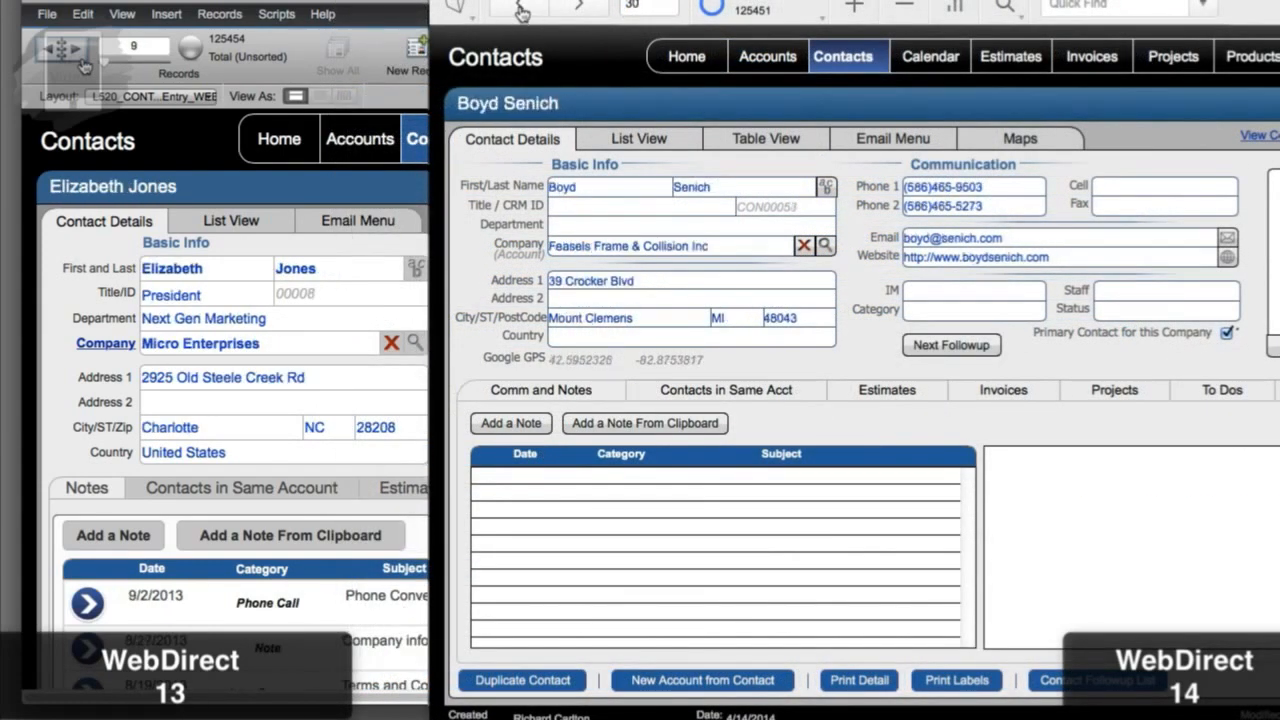
click(85, 64)
click(521, 10)
click(85, 64)
click(521, 10)
click(521, 10)
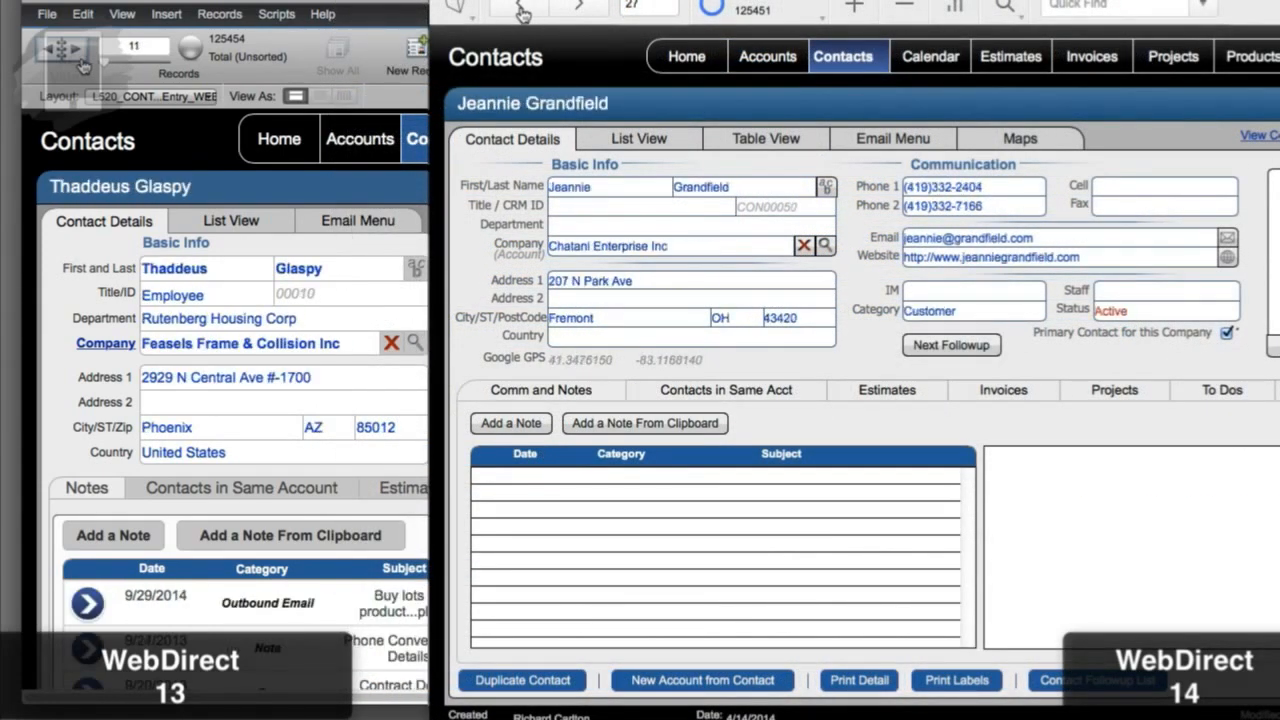
click(85, 64)
click(521, 10)
click(85, 64)
click(521, 10)
click(521, 10)
click(521, 10)
click(85, 64)
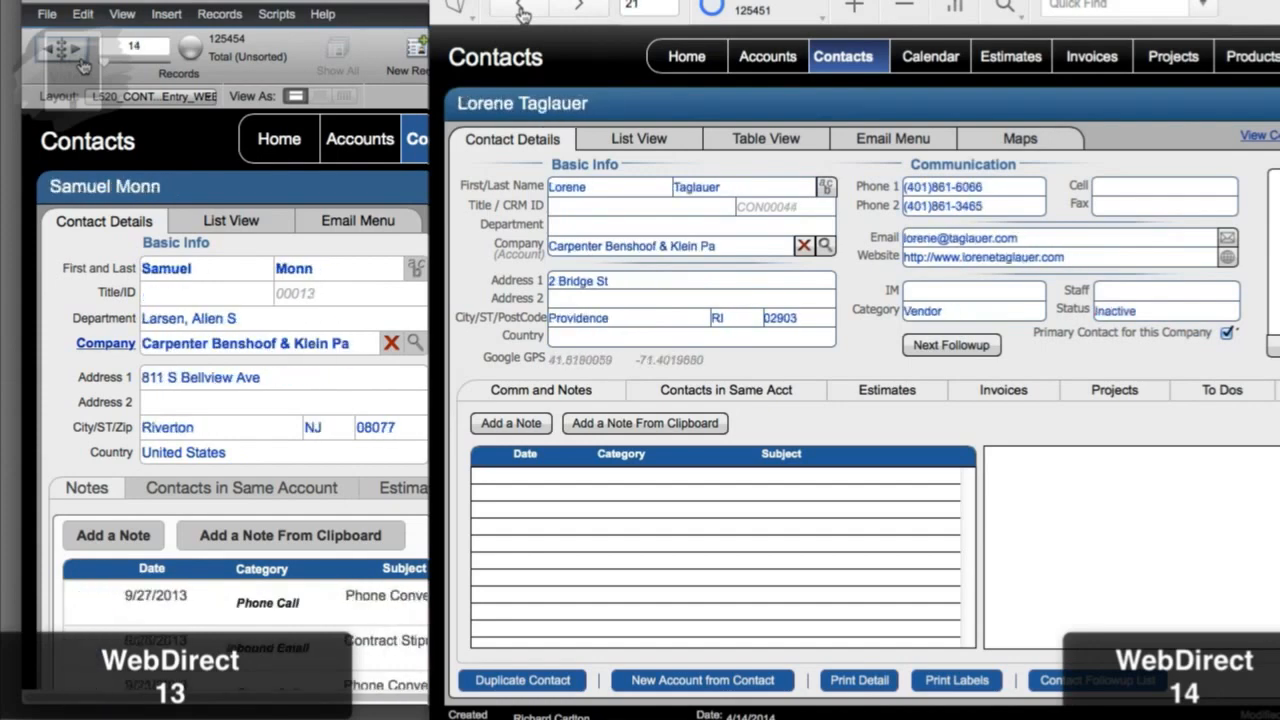
click(521, 10)
click(521, 10)
click(85, 64)
click(85, 64)
click(521, 10)
click(521, 10)
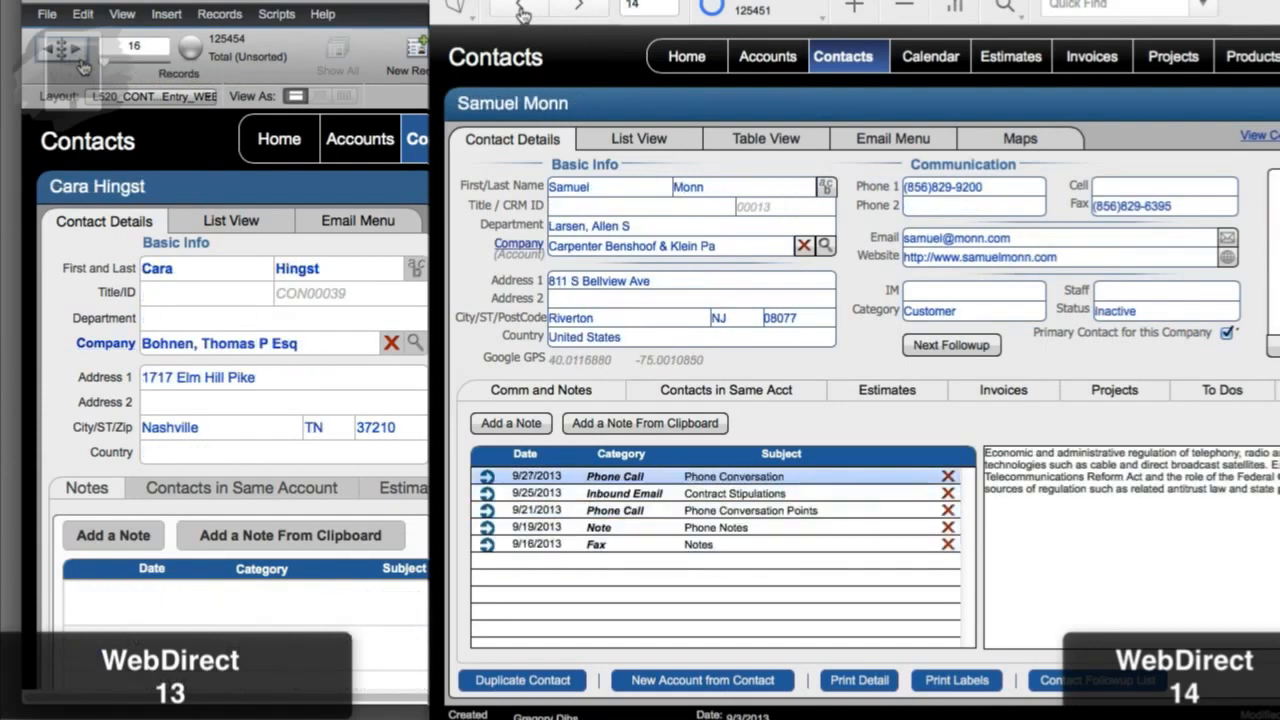
click(85, 64)
click(521, 10)
click(521, 10)
click(85, 64)
click(521, 10)
click(521, 10)
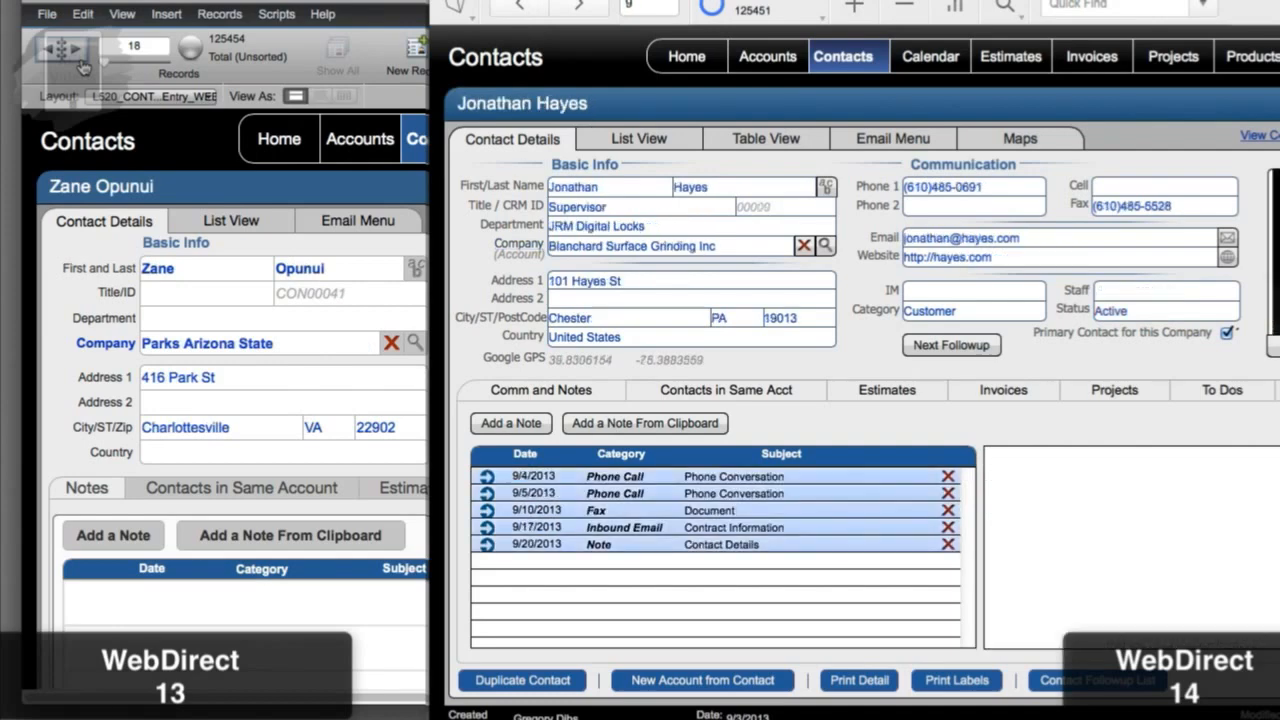
click(85, 64)
click(521, 10)
click(521, 10)
click(85, 64)
click(521, 10)
click(497, 10)
click(497, 10)
click(83, 65)
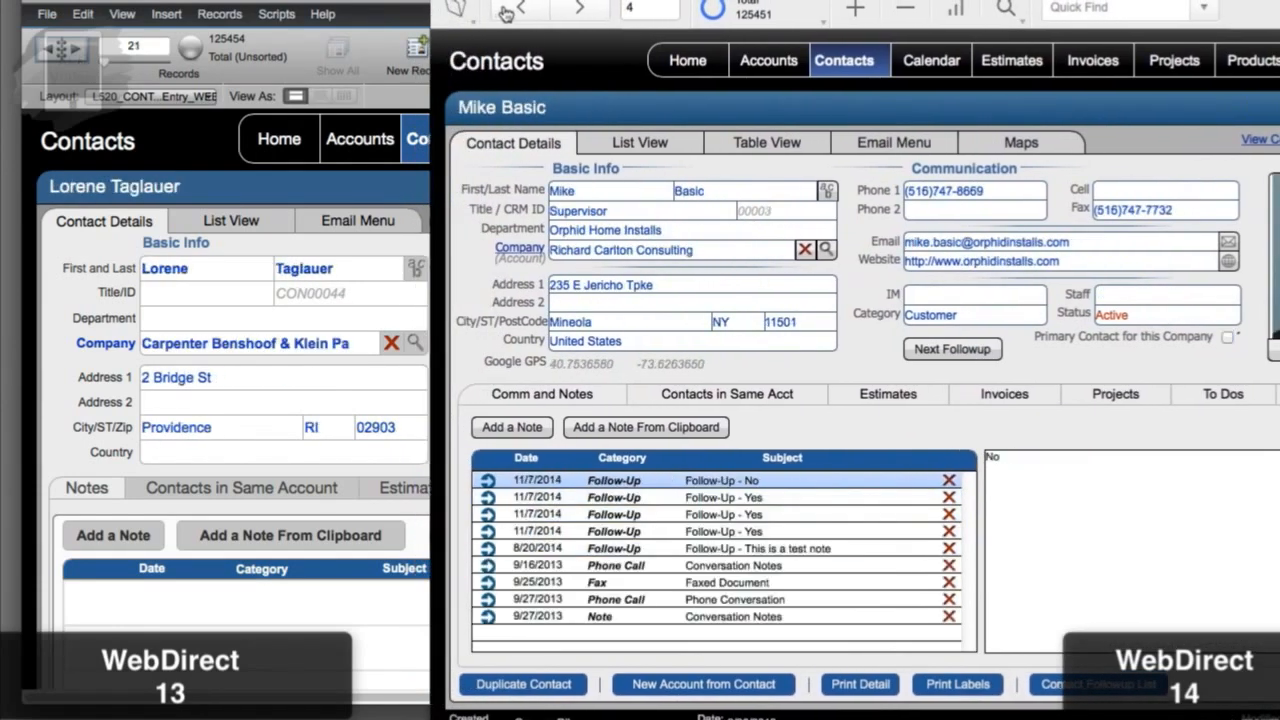
click(497, 10)
click(508, 10)
click(509, 10)
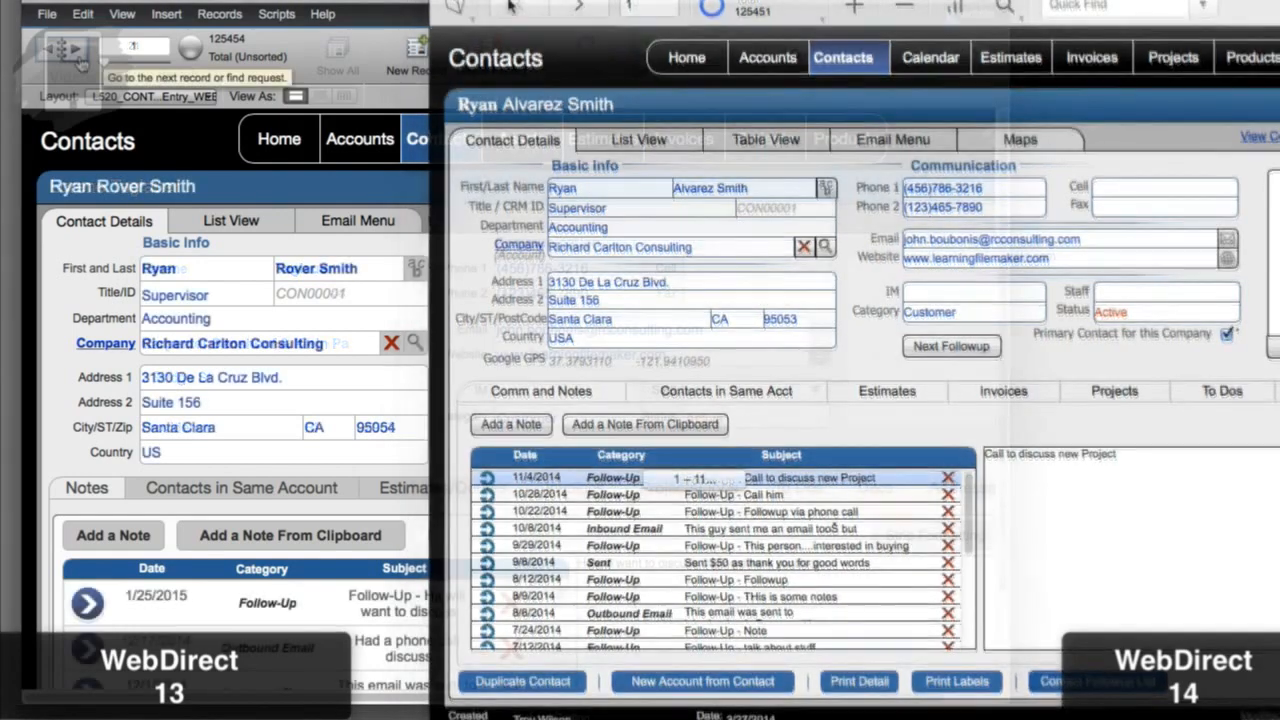
Step: Advance through successive Contacts records in both versions side by side
click(82, 63)
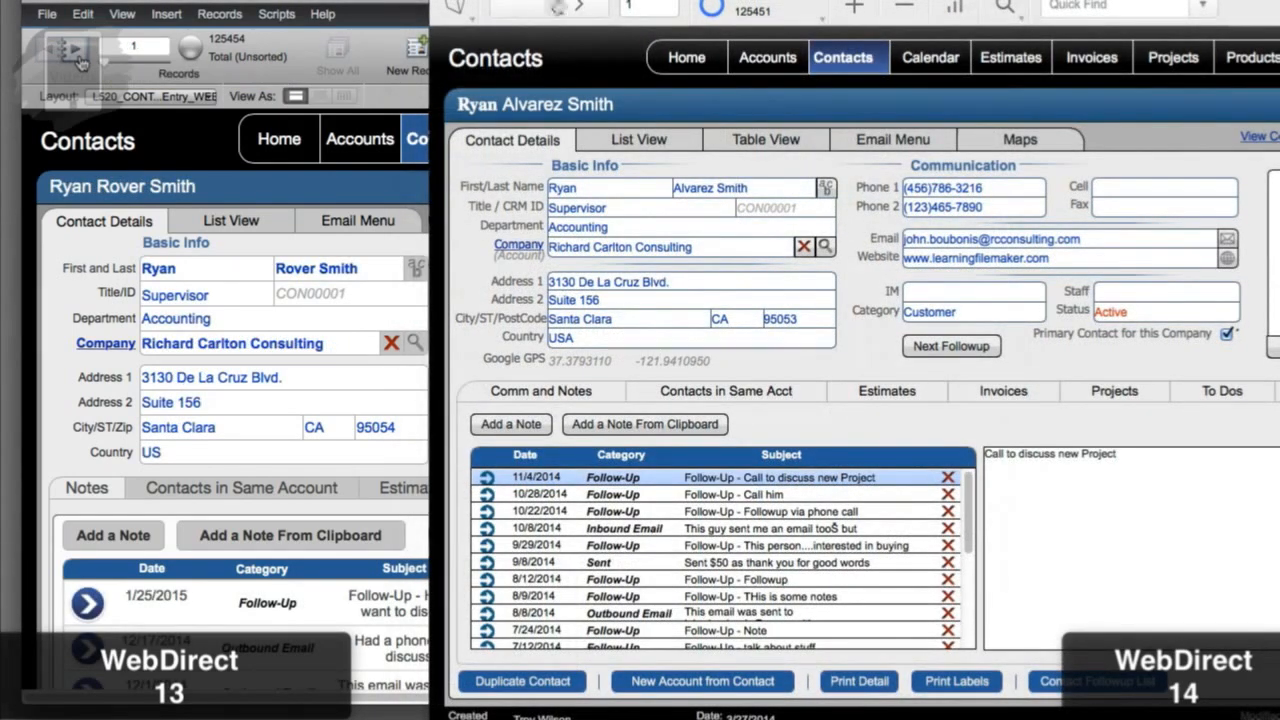
click(82, 63)
click(578, 7)
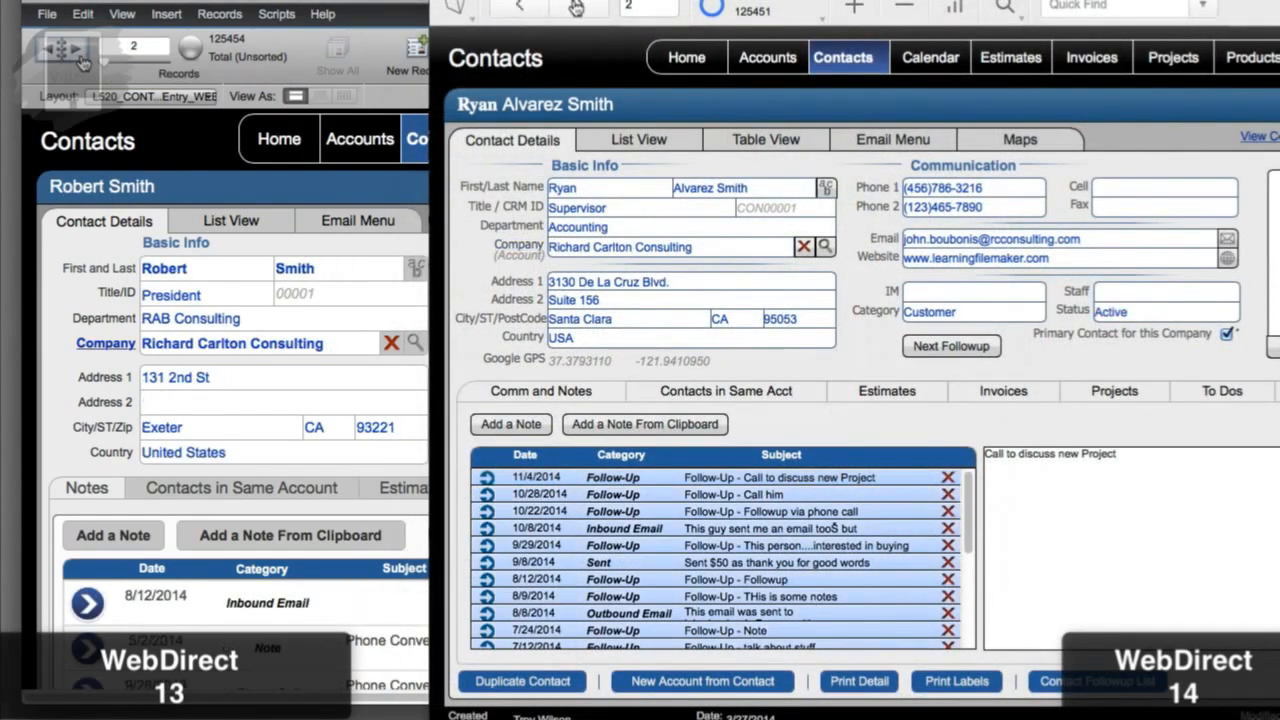
click(82, 63)
click(578, 7)
click(82, 63)
click(578, 7)
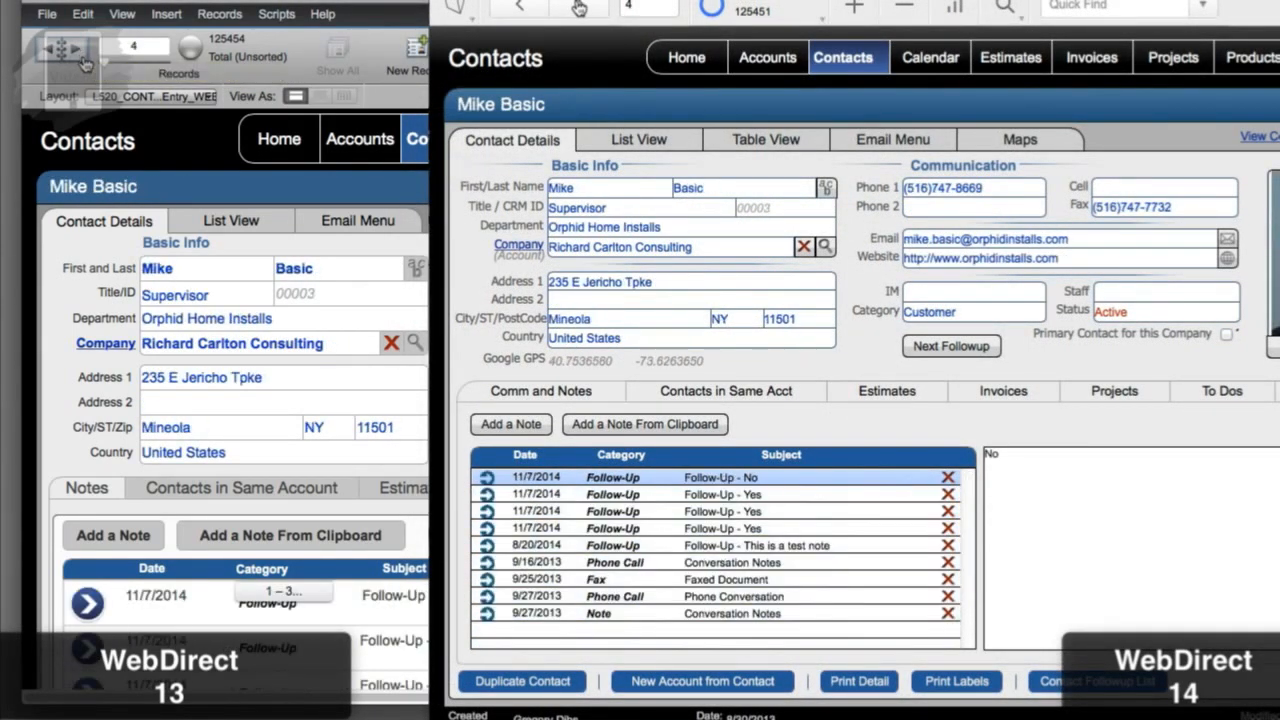
click(82, 63)
click(578, 7)
click(578, 7)
click(578, 7)
click(82, 63)
click(578, 7)
click(578, 7)
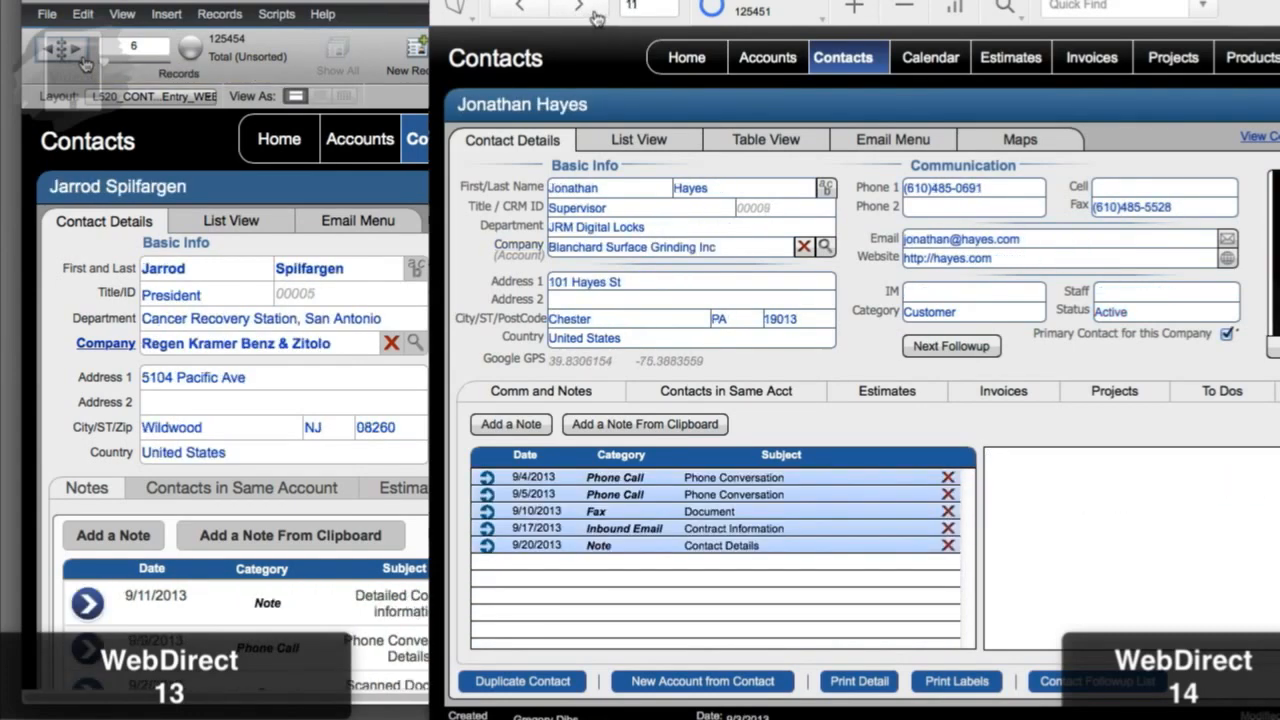
click(578, 7)
click(82, 63)
click(578, 7)
click(578, 7)
click(578, 7)
click(82, 63)
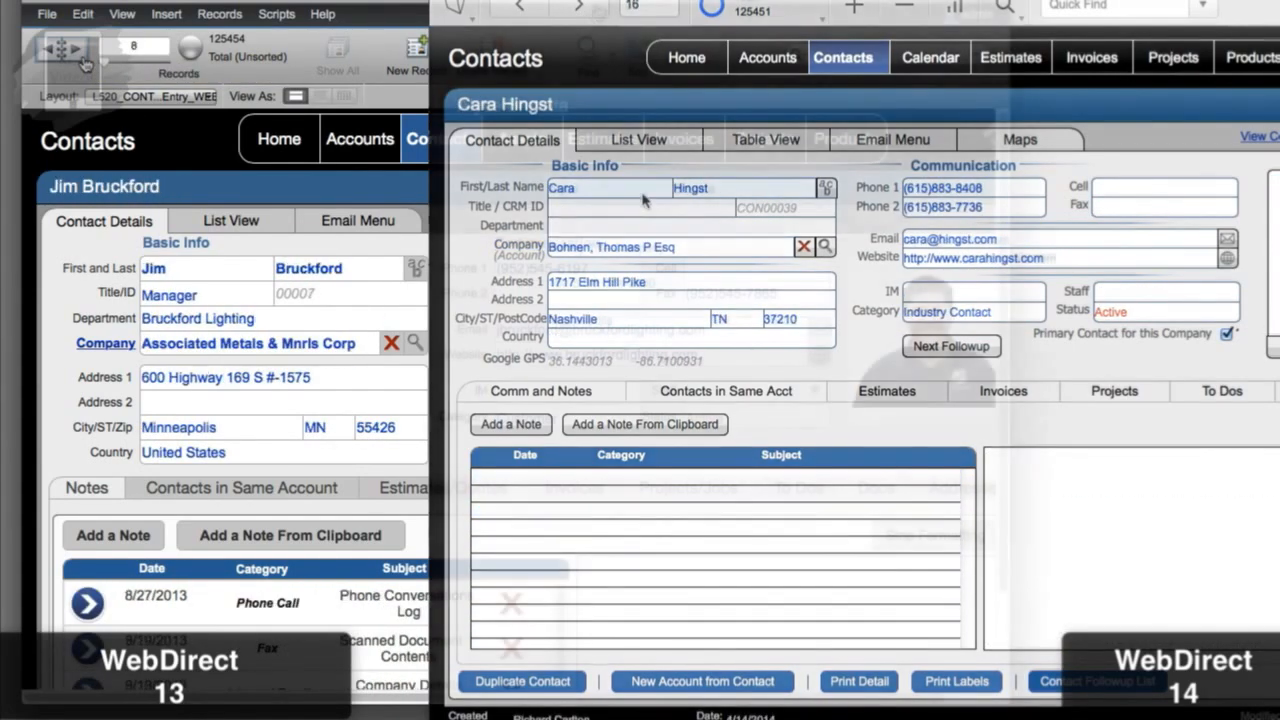
click(82, 63)
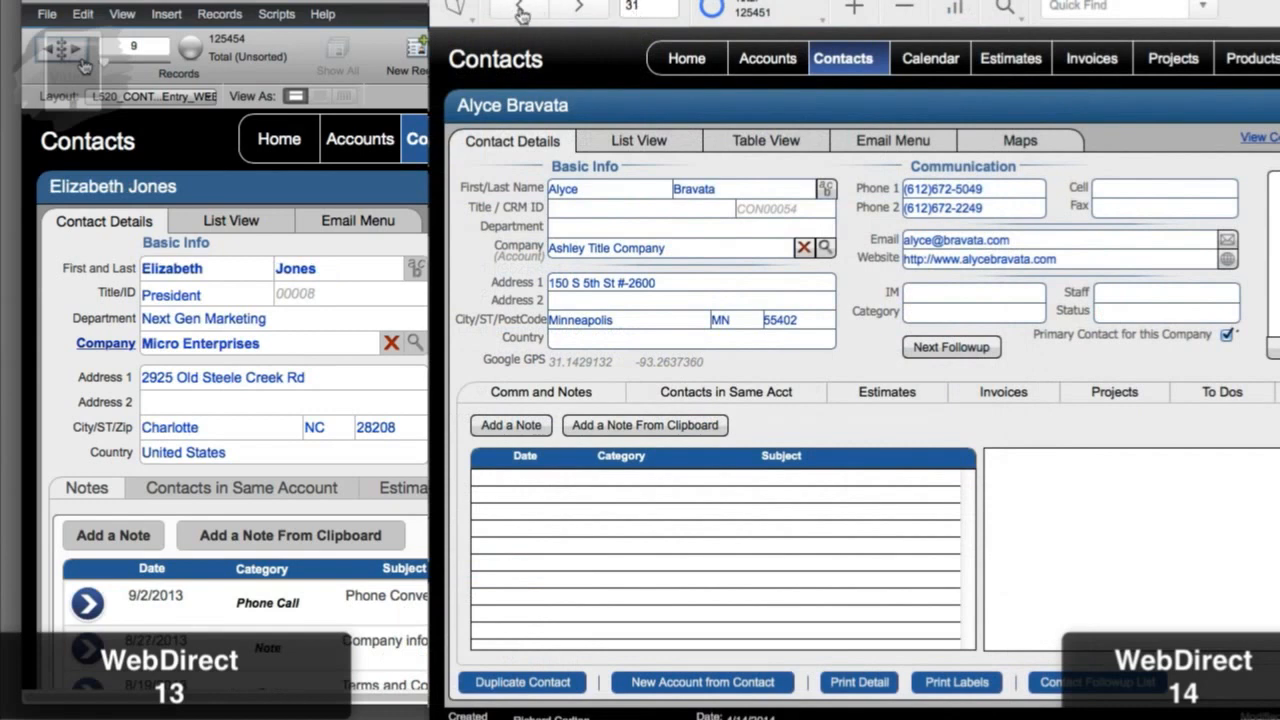
click(84, 65)
Step: Alternate next and previous records in both windows, leaving version 13 on record 21
click(521, 13)
click(521, 13)
click(84, 65)
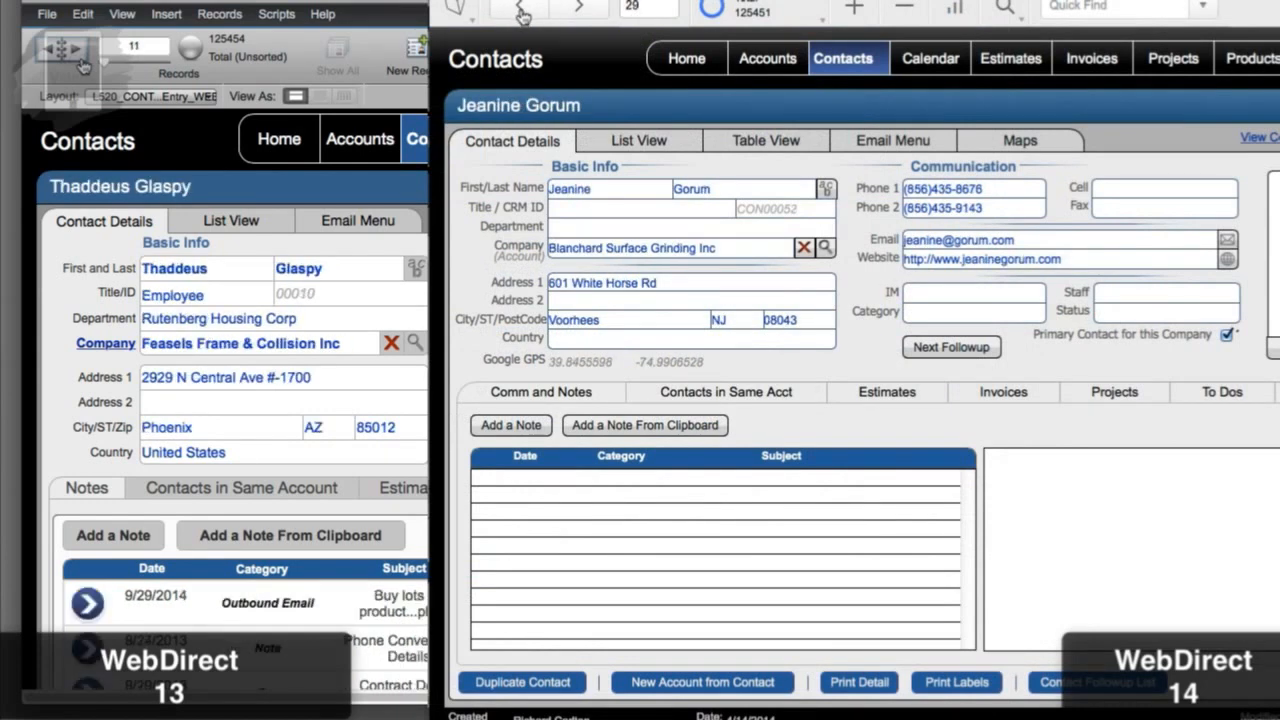
click(521, 13)
click(521, 13)
click(84, 65)
click(521, 13)
click(84, 65)
click(521, 13)
click(521, 13)
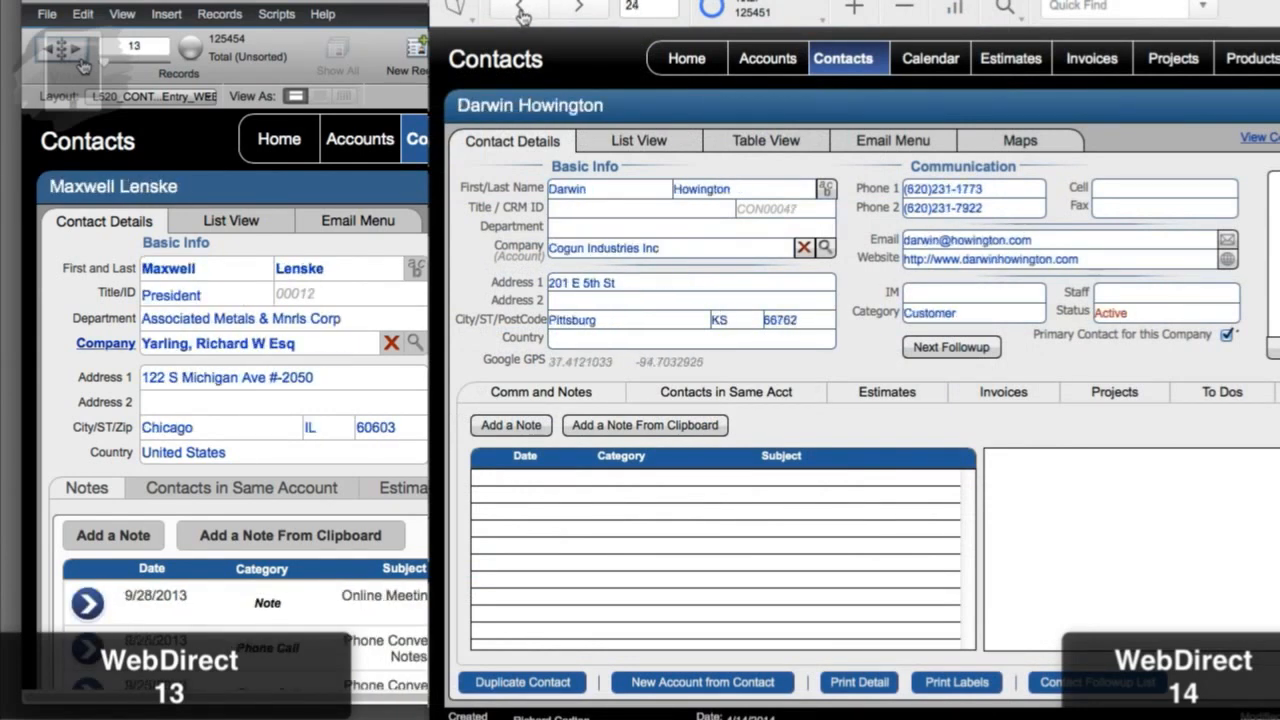
click(84, 65)
click(521, 13)
click(521, 13)
click(84, 65)
click(521, 13)
click(84, 65)
click(521, 13)
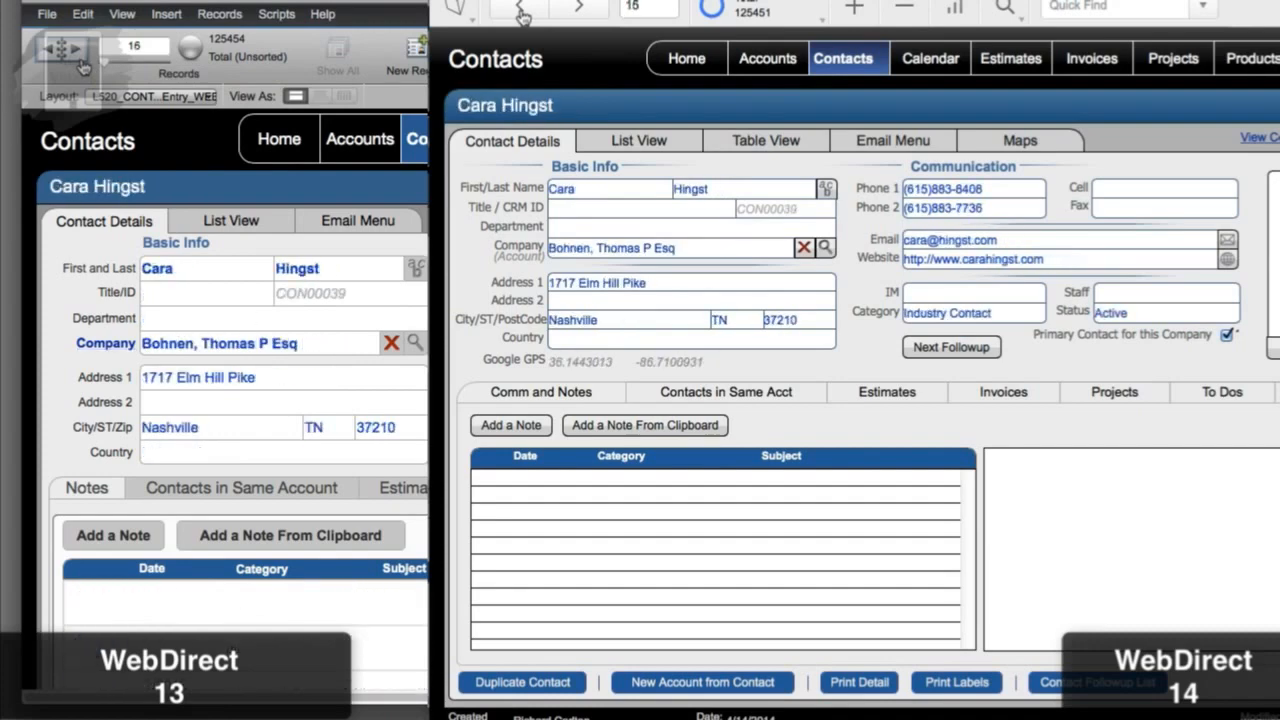
click(521, 13)
click(84, 65)
click(84, 65)
click(521, 13)
click(84, 65)
click(521, 13)
click(84, 65)
click(521, 13)
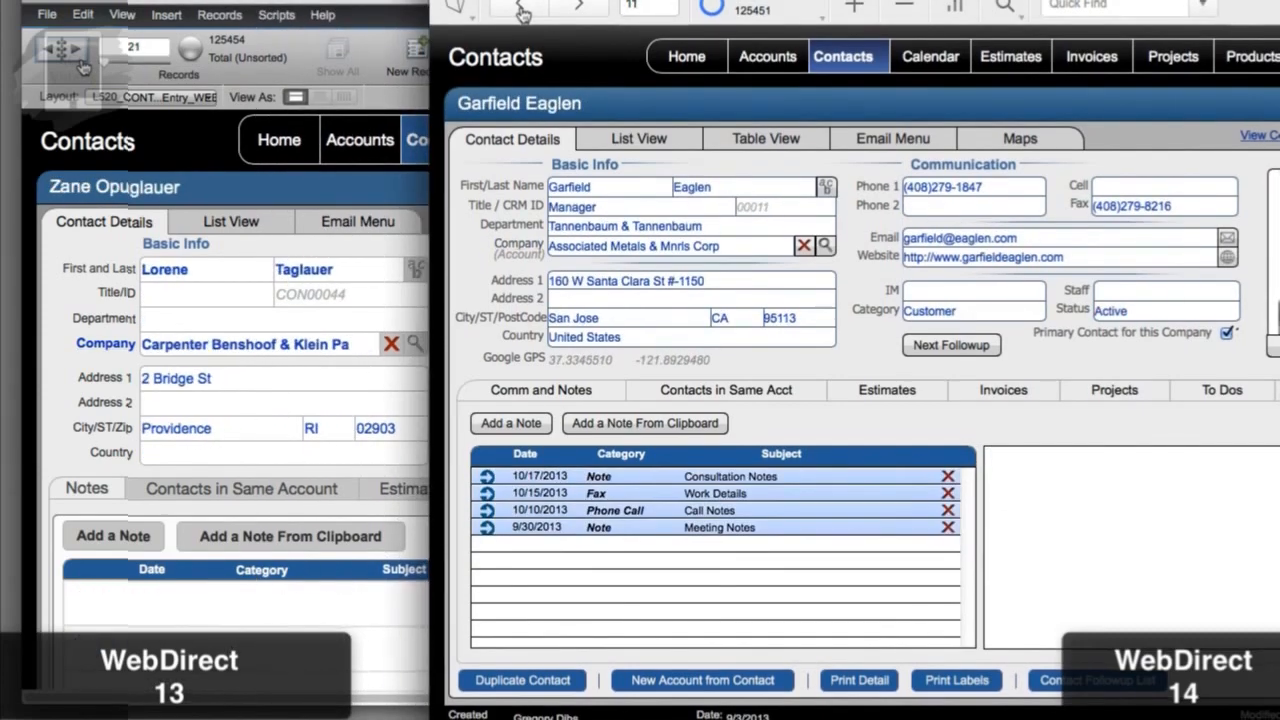
click(521, 13)
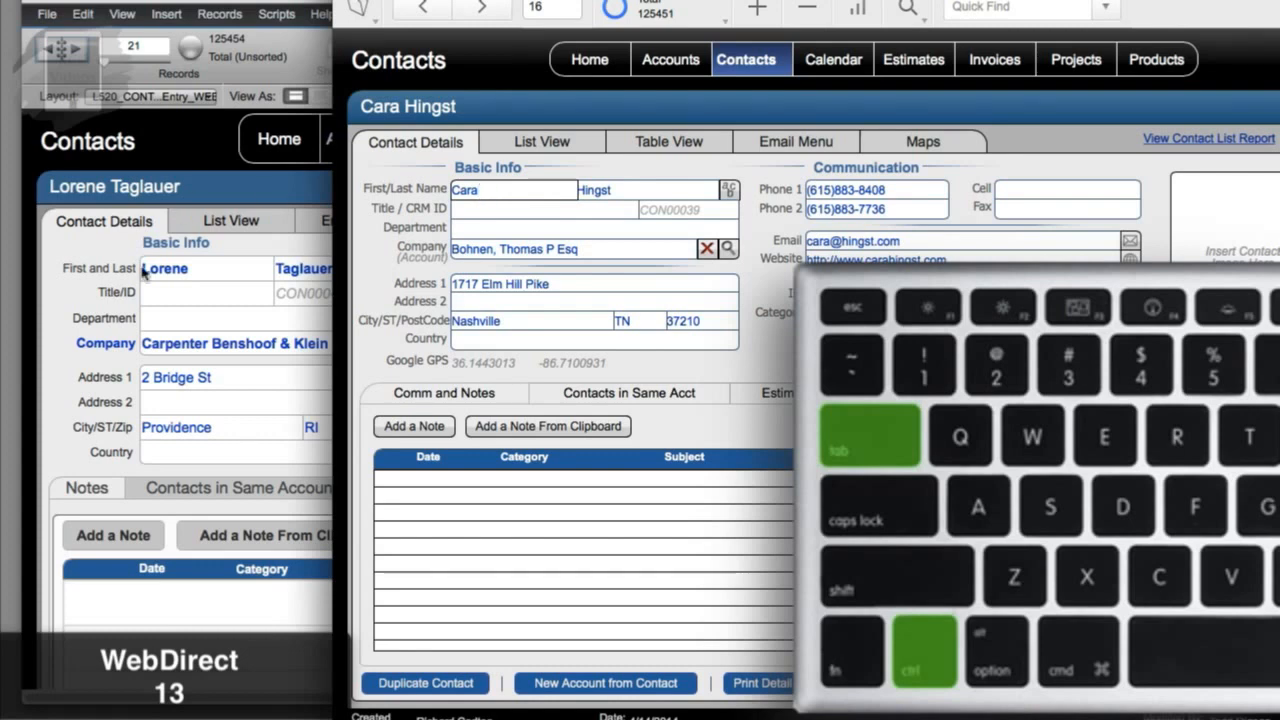
Step: In the other WebDirect window, tab from First Name through Last Name and the address fields to ZIP
key(ctrl+Tab)
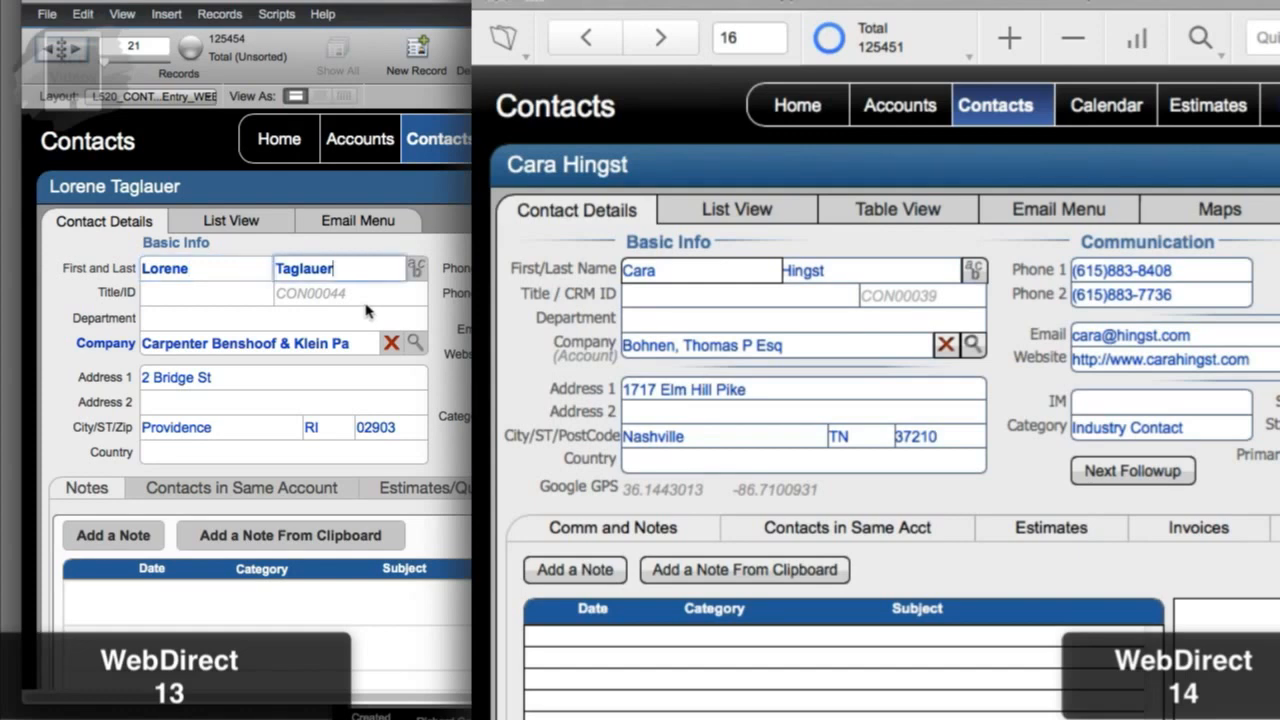
click(239, 278)
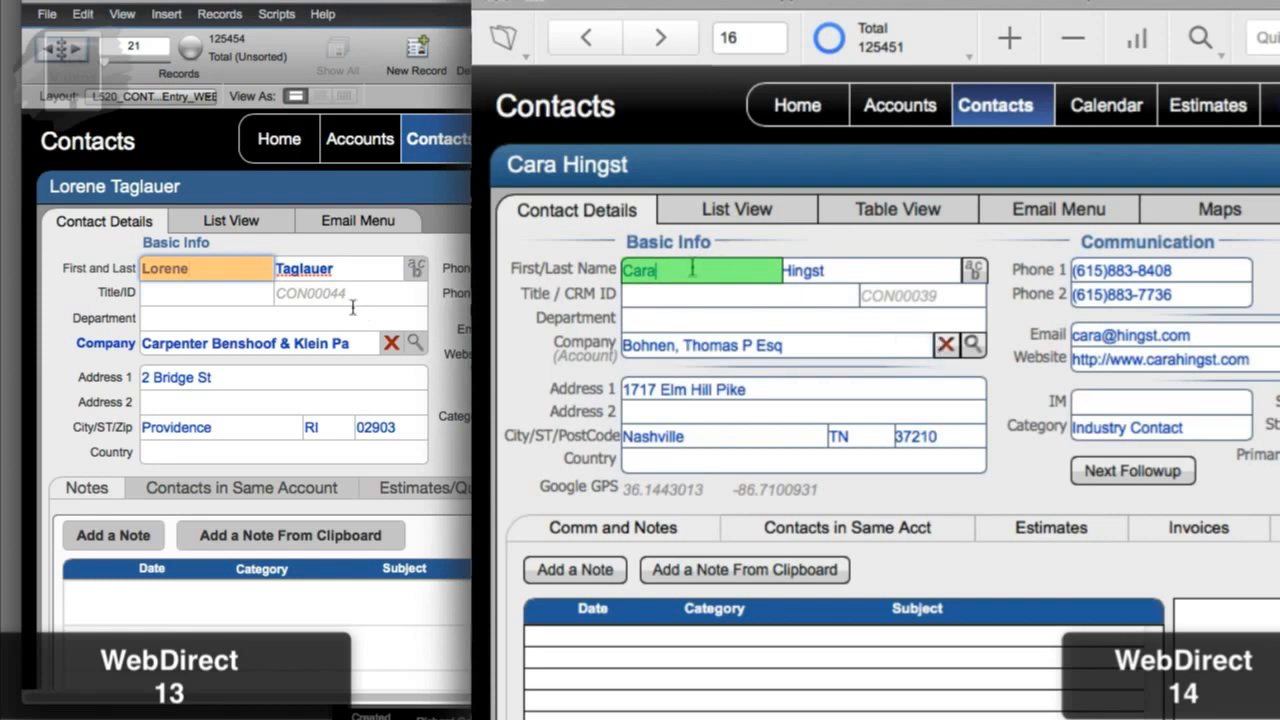
key(Tab)
key(Tab)
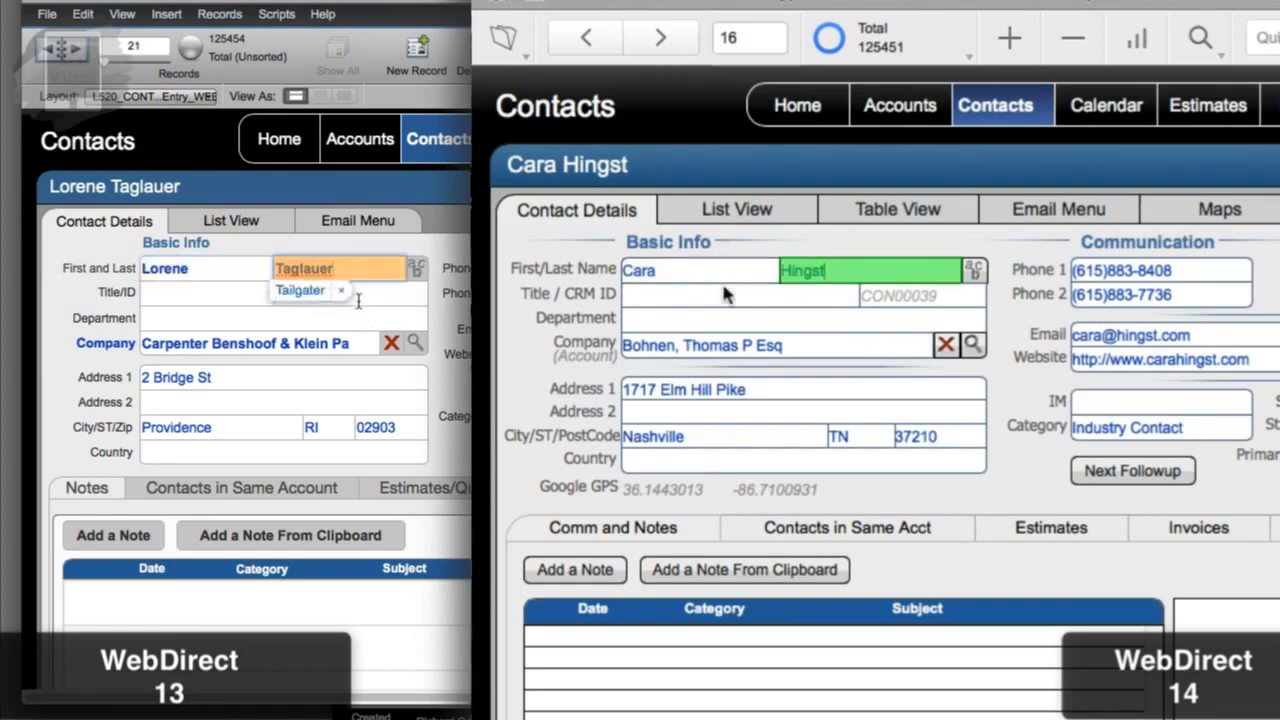
key(Tab)
key(Tab)
key(Tab)
key(Tab)
key(Tab)
key(Tab)
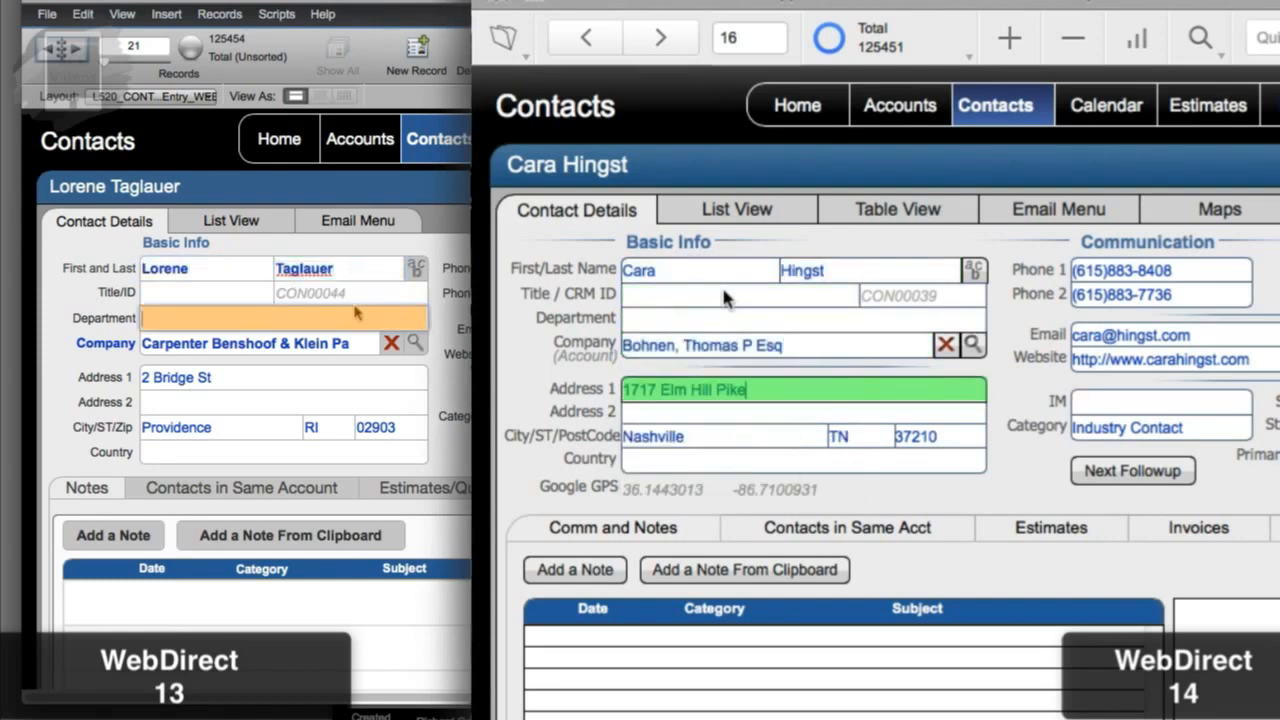
key(Tab)
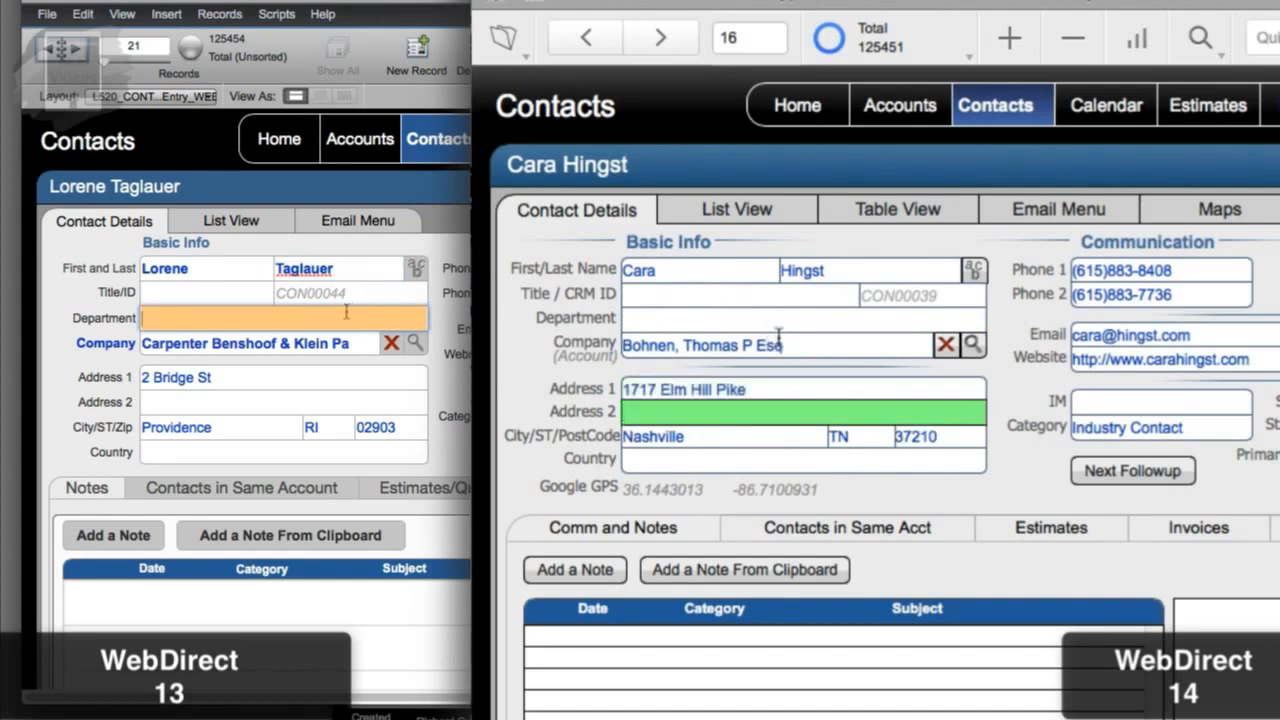
key(Tab)
key(Tab)
key(Tab)
key(Tab)
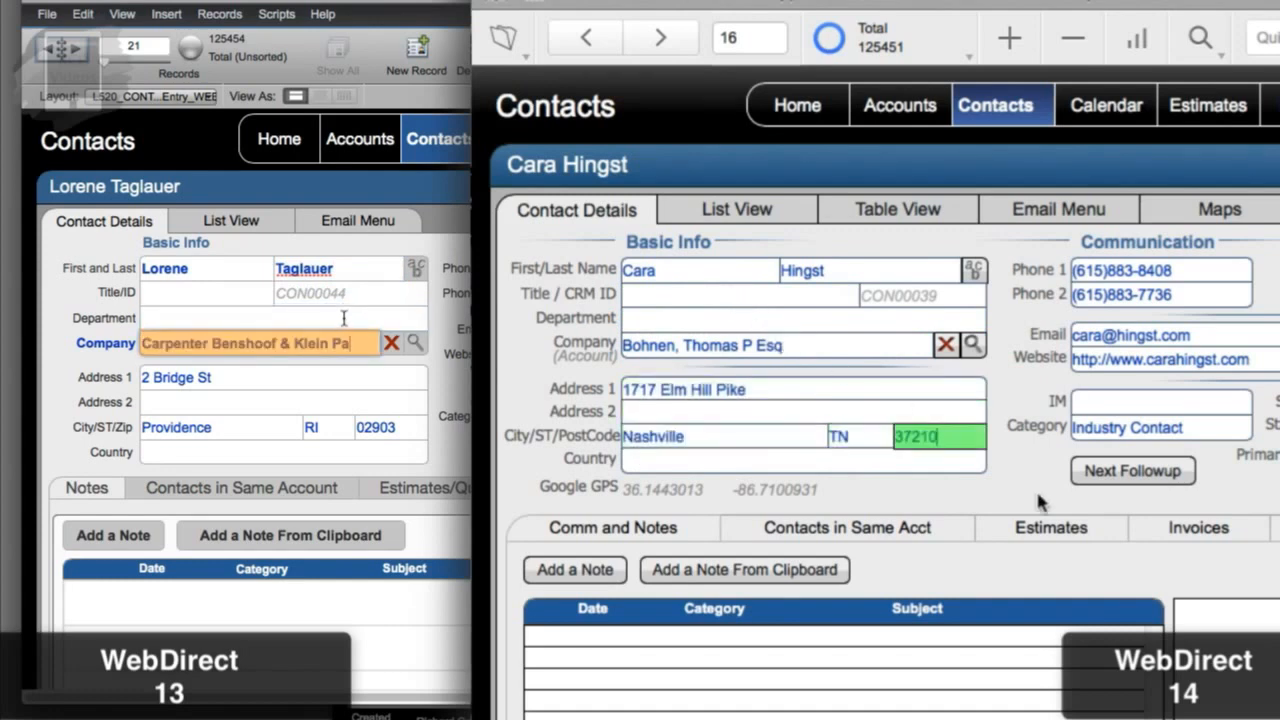
key(Tab)
Step: Repeat the tab run from First Name down to ZIP in the second WebDirect version
key(Tab)
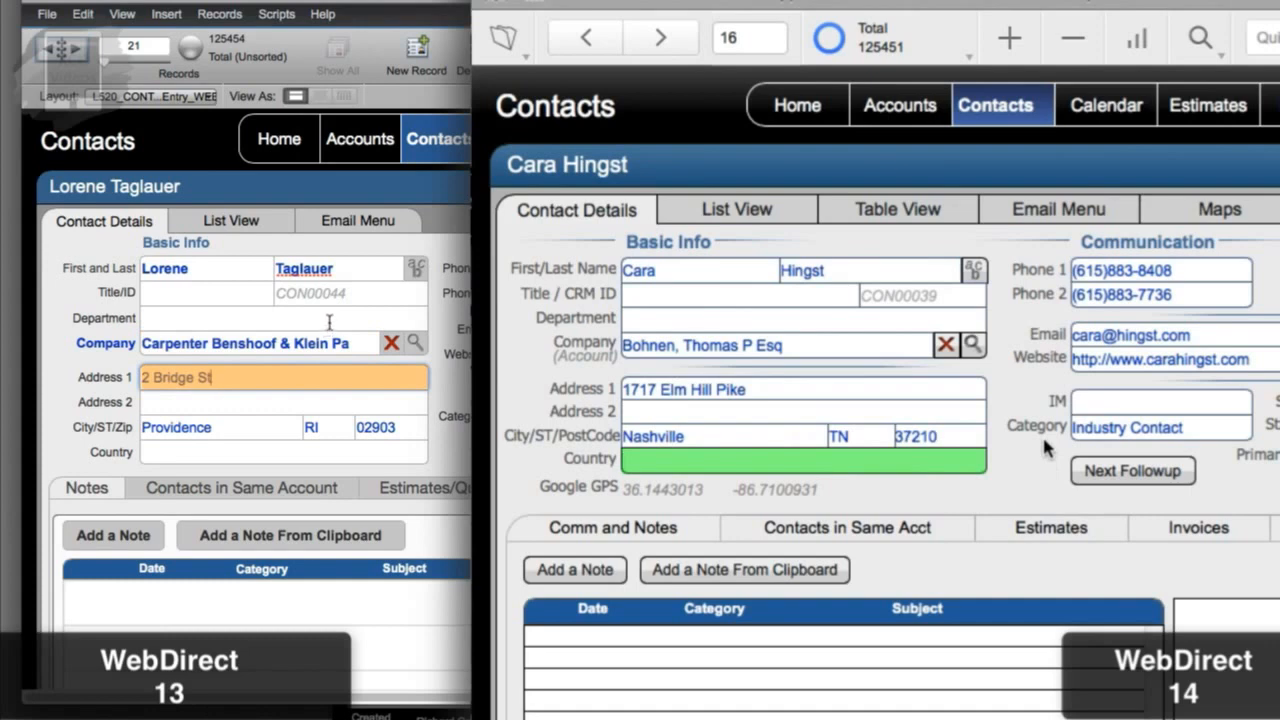
click(702, 270)
key(Tab)
key(Tab)
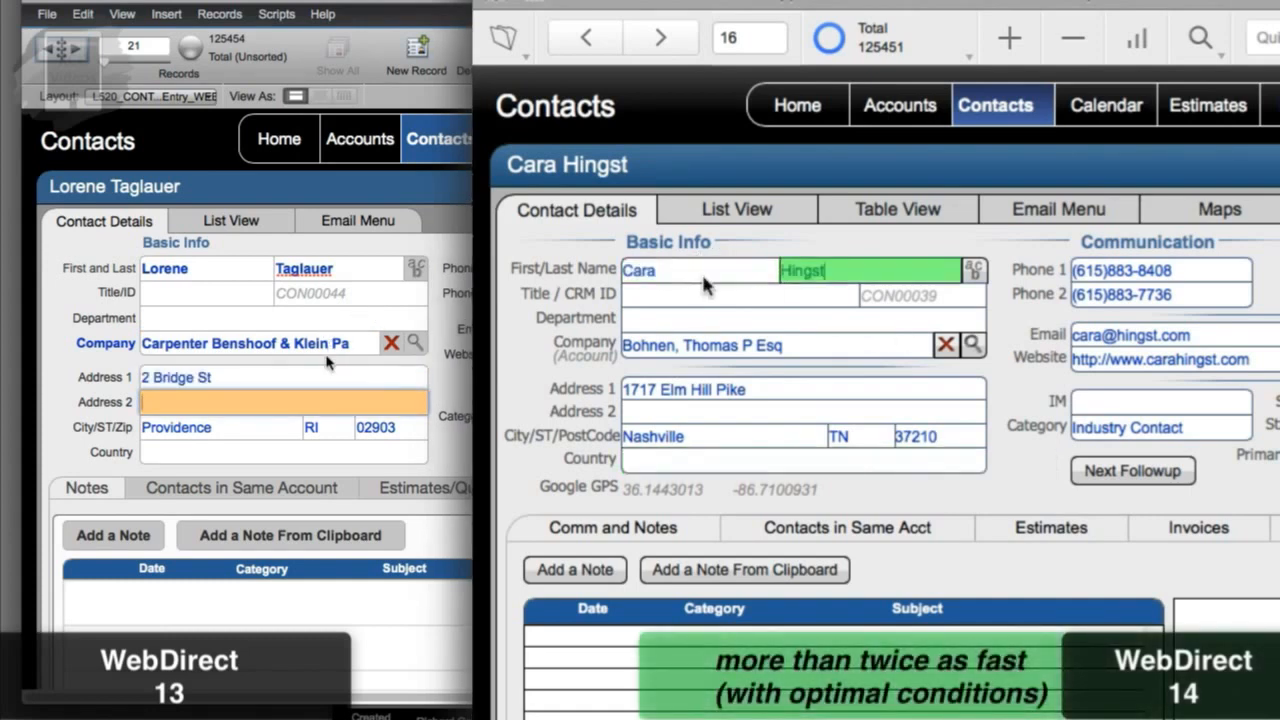
key(Tab)
key(Tab)
key(Tab)
key(Tab)
key(Tab)
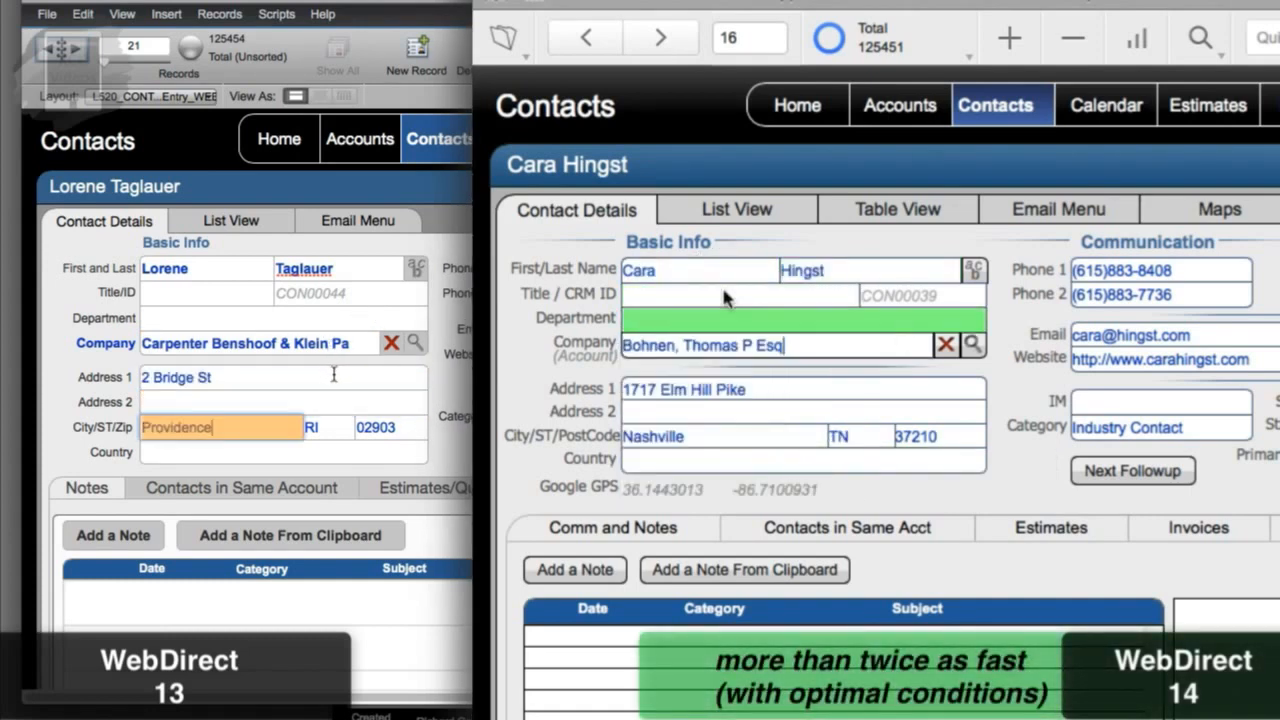
key(Tab)
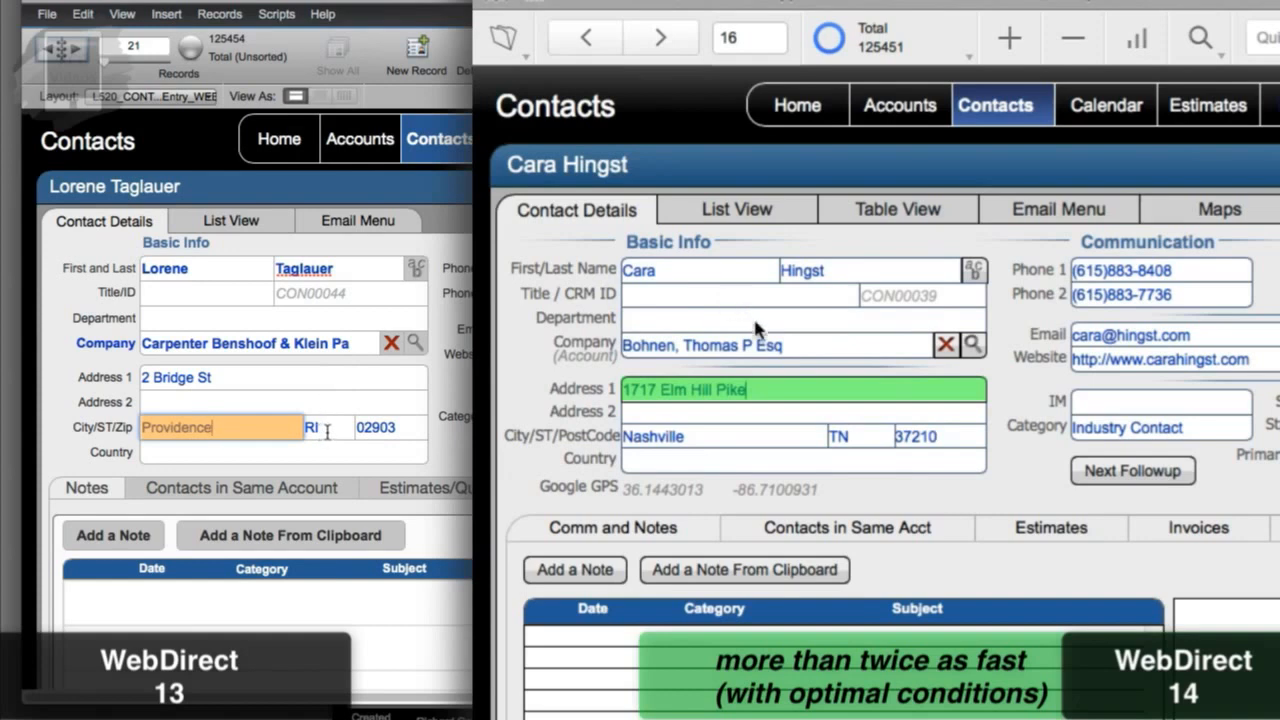
key(Tab)
key(Tab)
key(Tab)
key(Tab)
key(Tab)
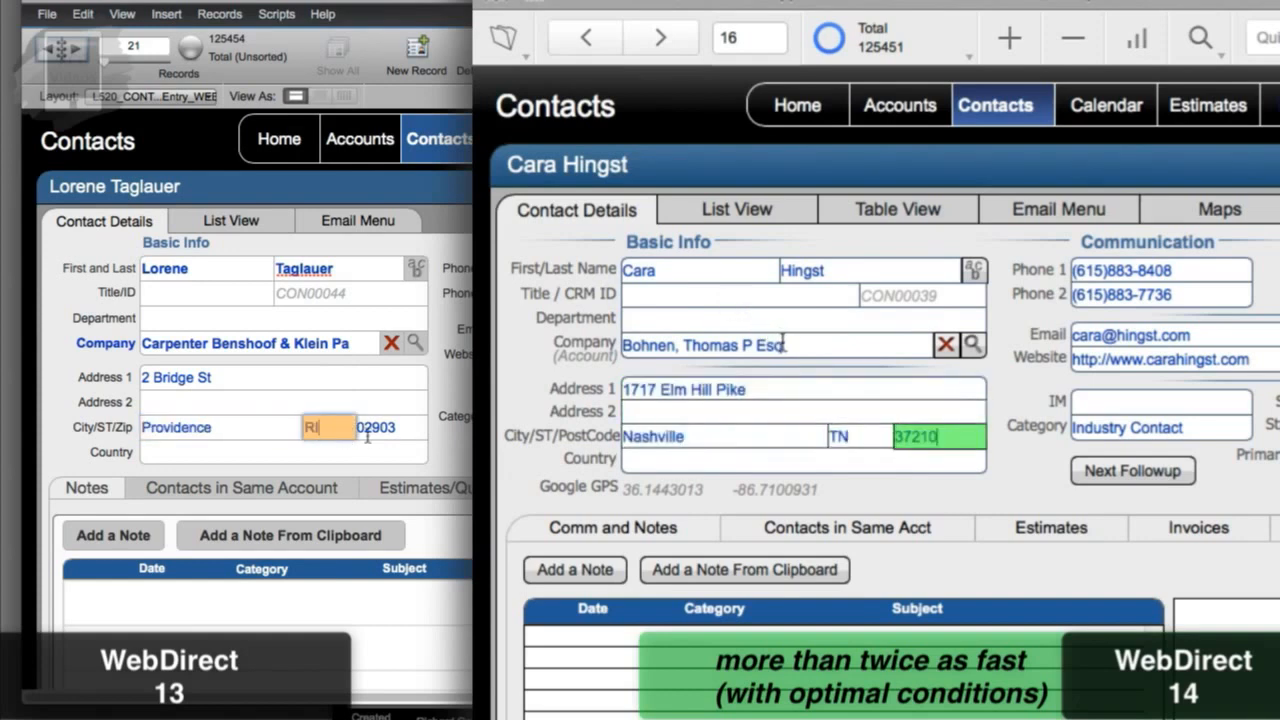
key(Tab)
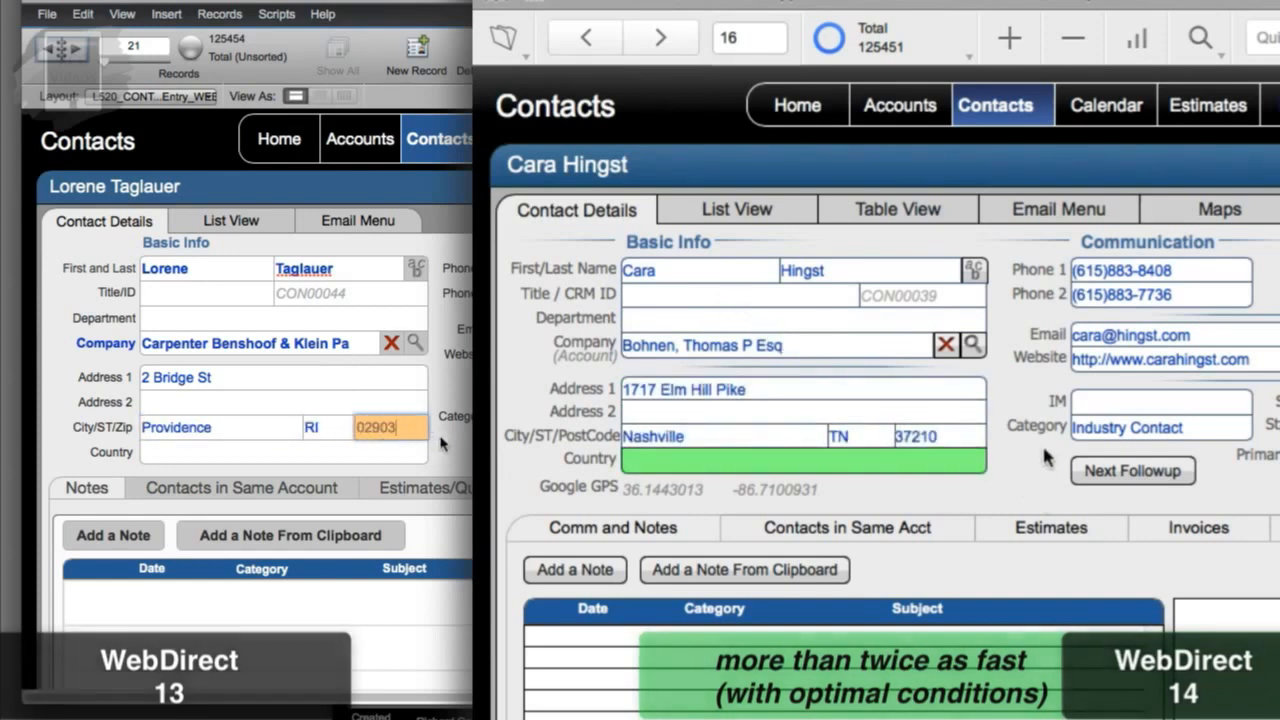